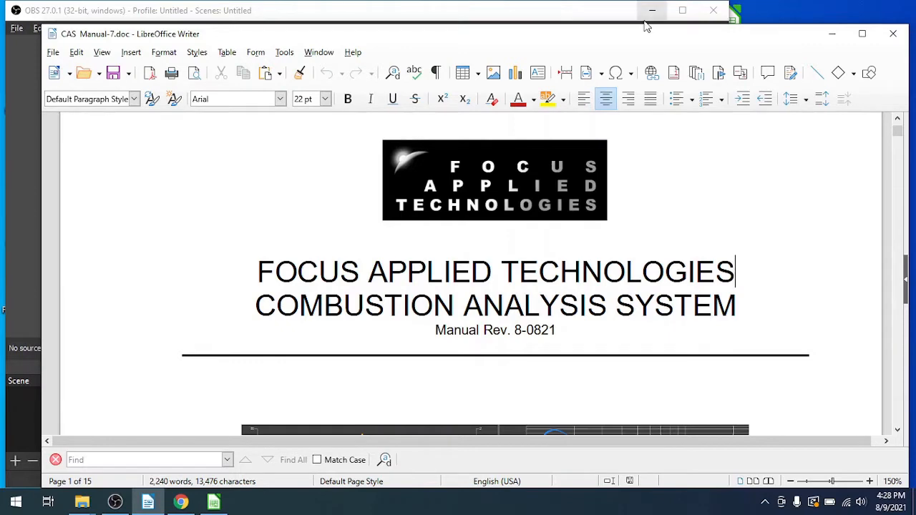
Minimize the OBS window and look through the combustion analysis manual from its cover to the labelled connector photo on page 2.
click(652, 10)
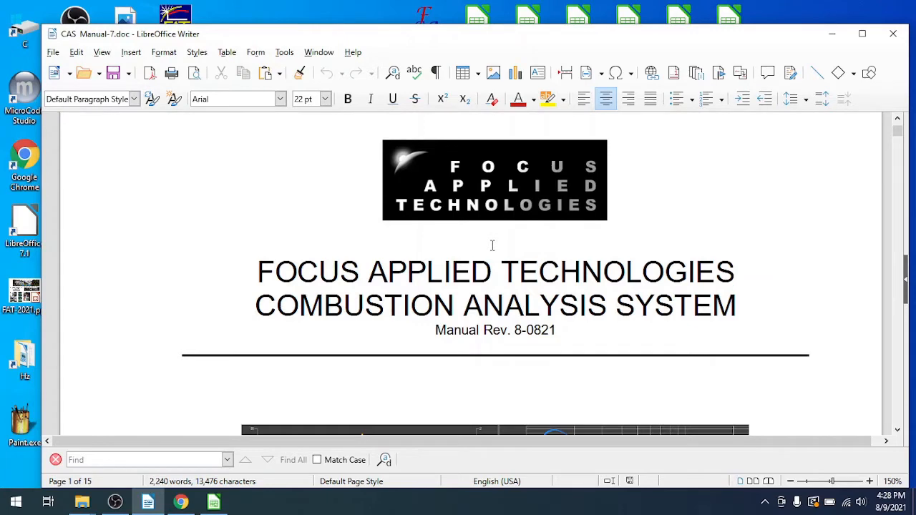
key(Page_Down)
key(Page_Down)
key(Down)
key(Down)
key(Down)
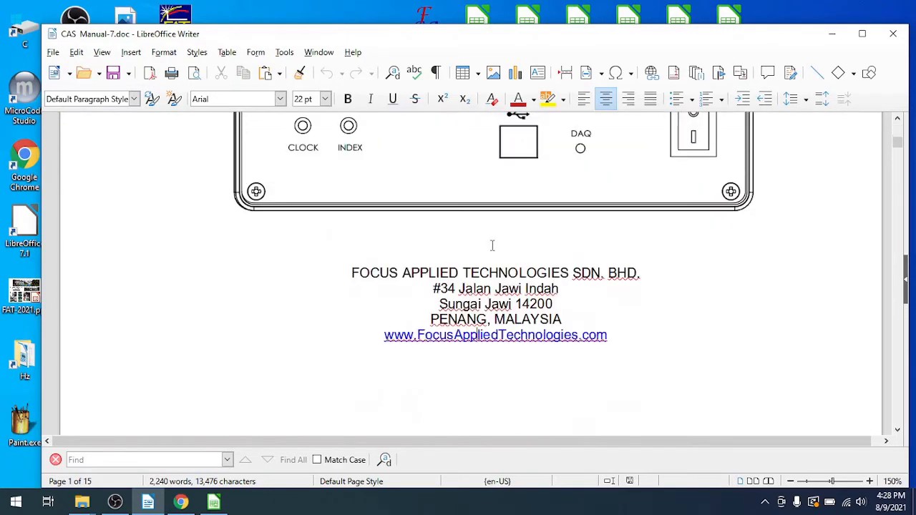
key(Down)
key(Down)
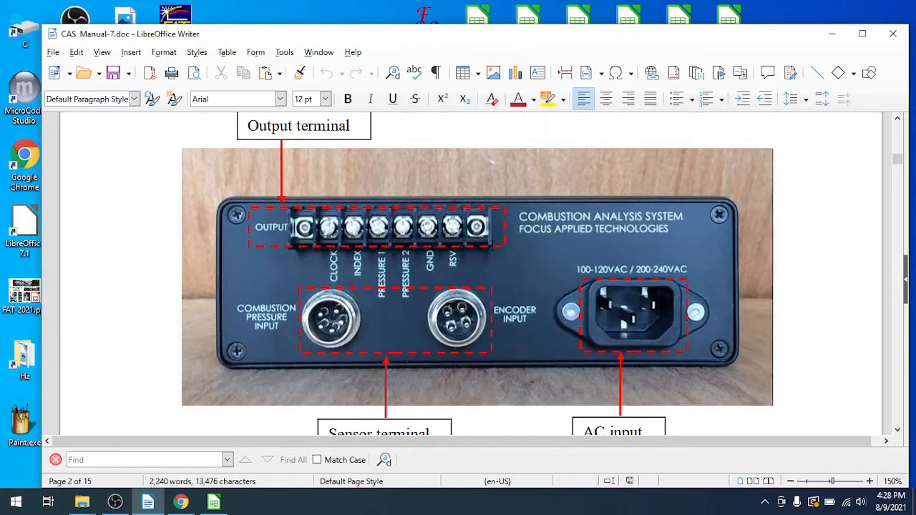
Launch the Focus Combustion Analysis System and review its engine, encoder, sensor and DAQ configuration.
double_click(431, 23)
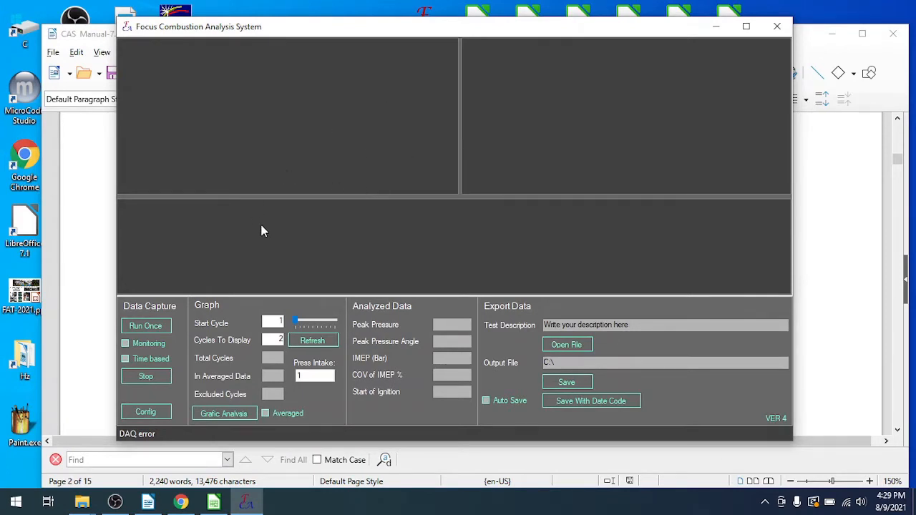
click(146, 412)
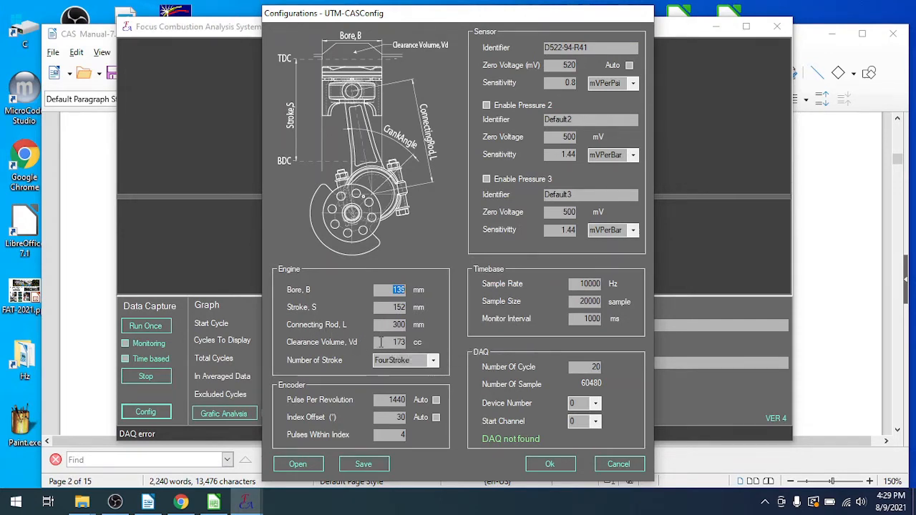
mouse_move(387, 343)
click(436, 418)
click(558, 464)
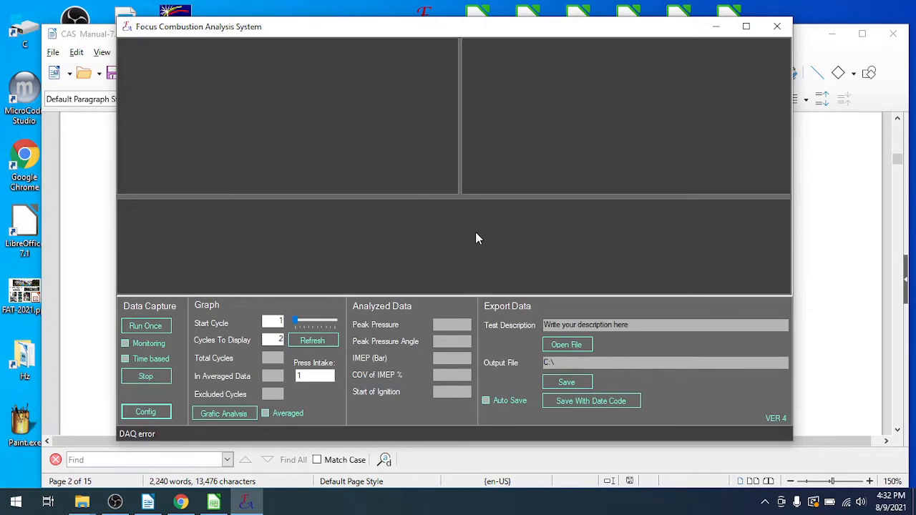
Load the test data file 1600-100Nm.csv from the Desktop and inspect the index pulses on the voltage graph.
click(558, 347)
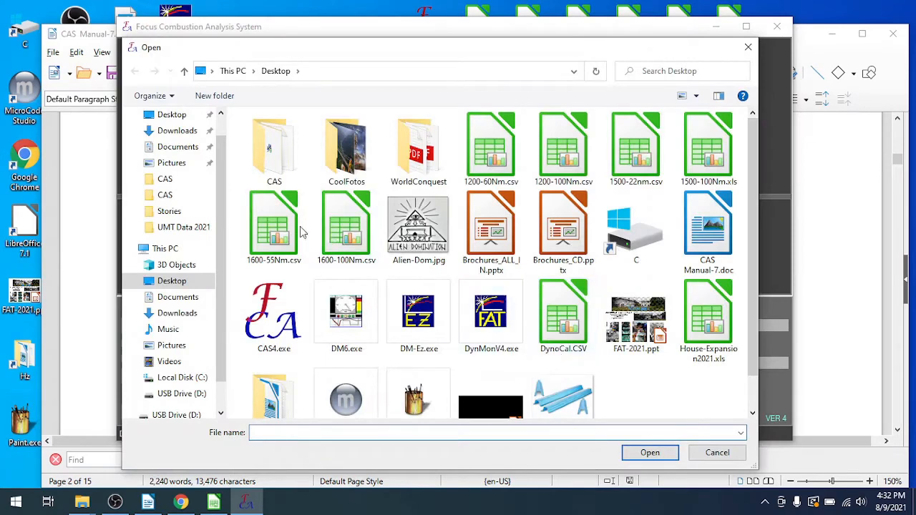
double_click(346, 233)
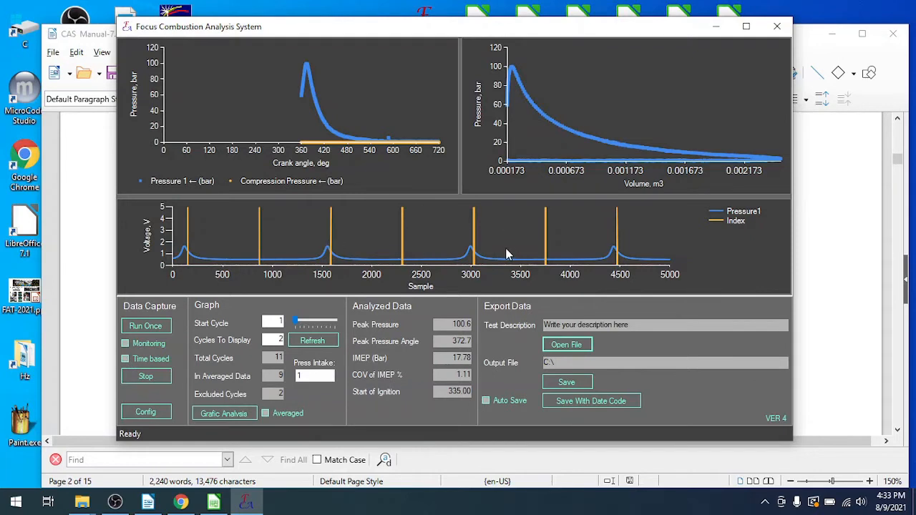
mouse_move(477, 247)
mouse_move(187, 248)
Step back and forth through the recorded cycles in the graphs, ending with start cycle 3.
drag(296, 325, 299, 326)
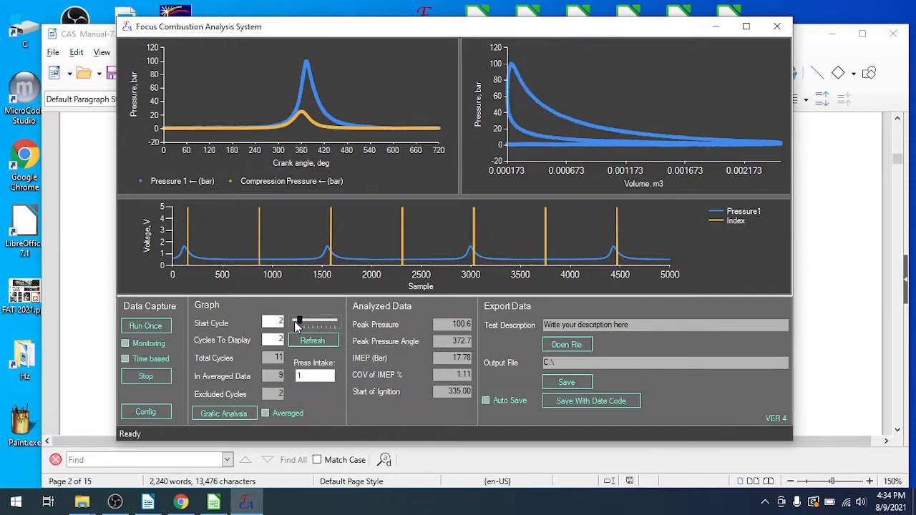
key(Right)
key(Right)
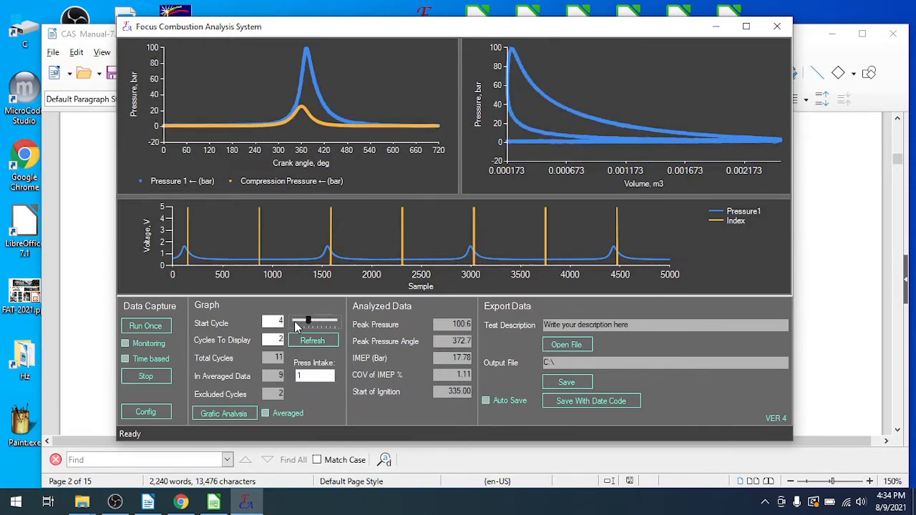
key(Left)
key(Left)
key(Left)
key(Right)
key(Right)
key(Right)
key(Left)
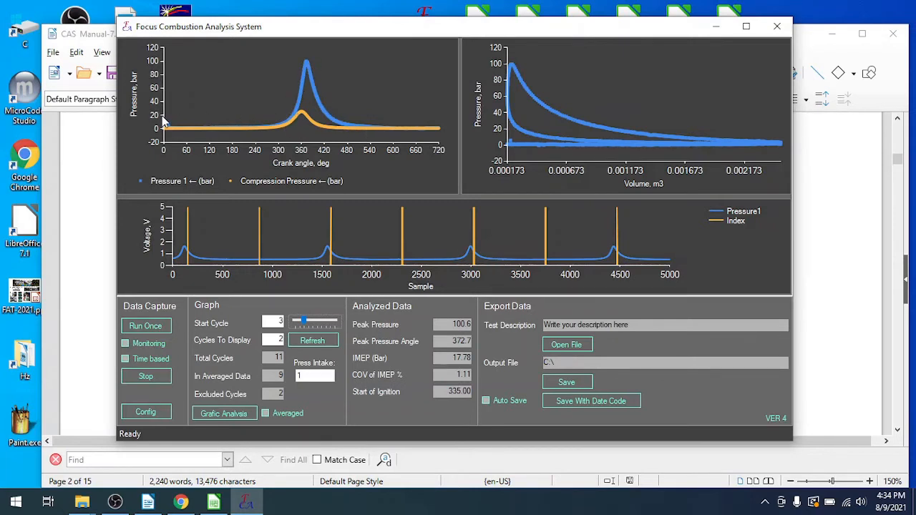
Set the intake pressure to 1.3 and refresh the graphs.
mouse_move(167, 124)
text(.3)
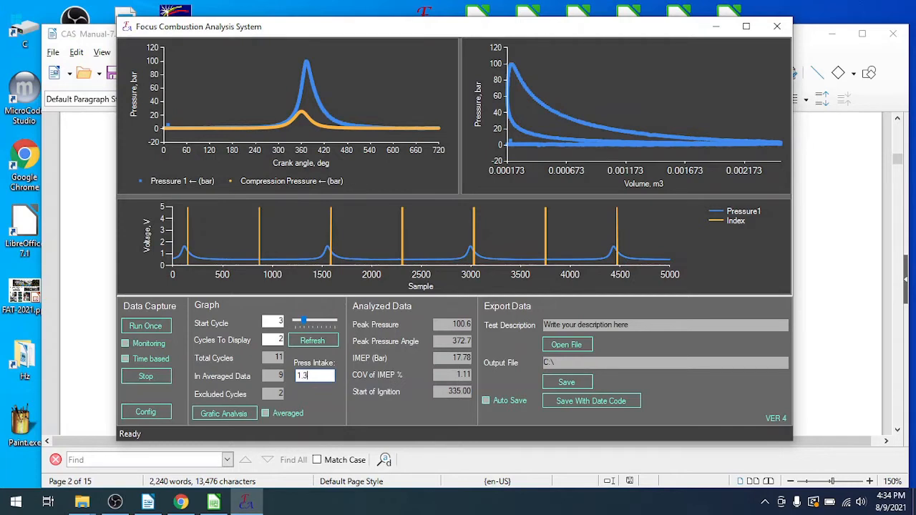
click(311, 342)
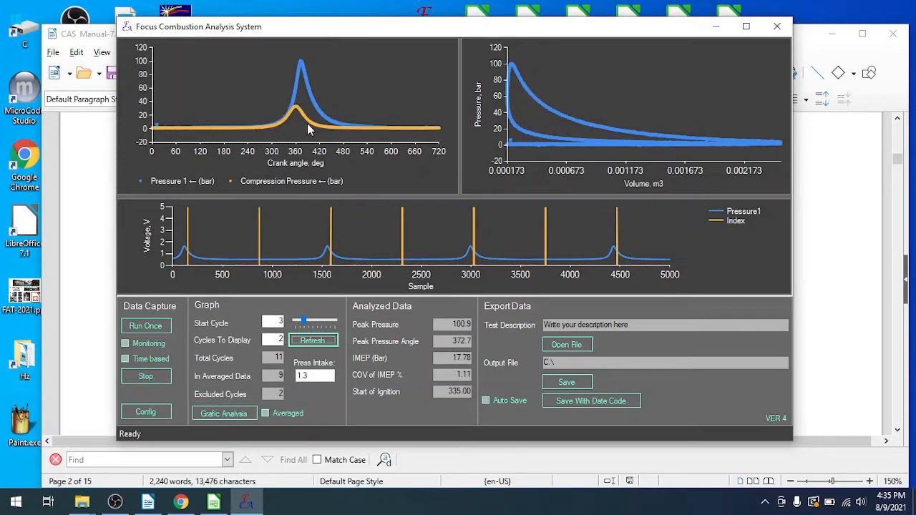
Set the encoder index offset to 0 degrees, refresh the graphs and compare the pressure peak with the index pulse.
click(140, 412)
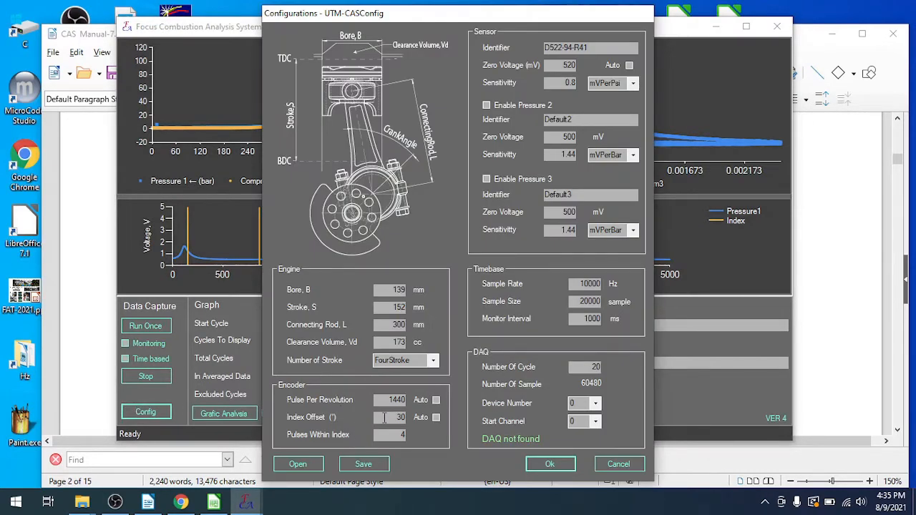
double_click(386, 417)
text(0)
click(543, 464)
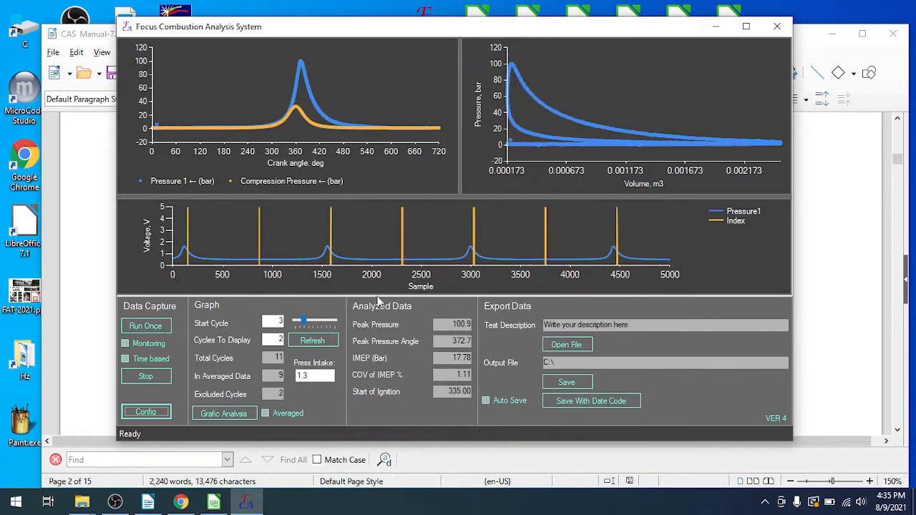
click(322, 341)
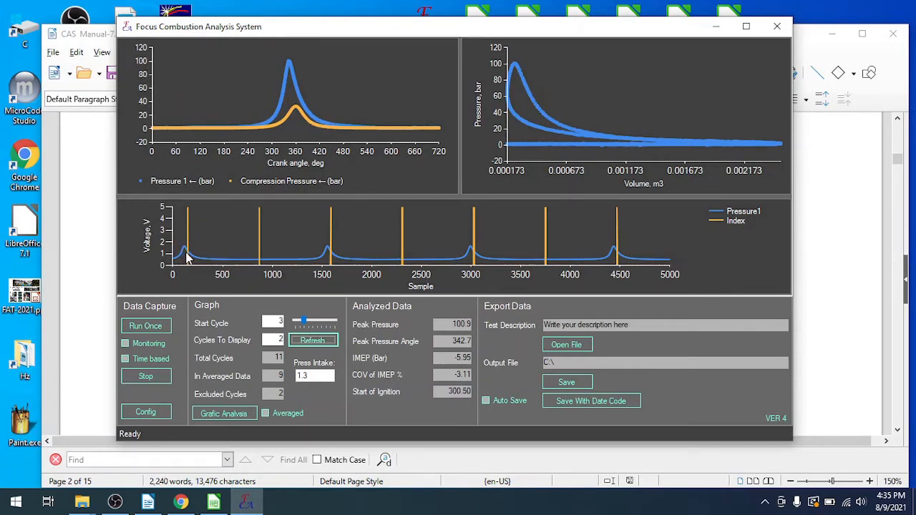
mouse_move(186, 259)
mouse_move(187, 218)
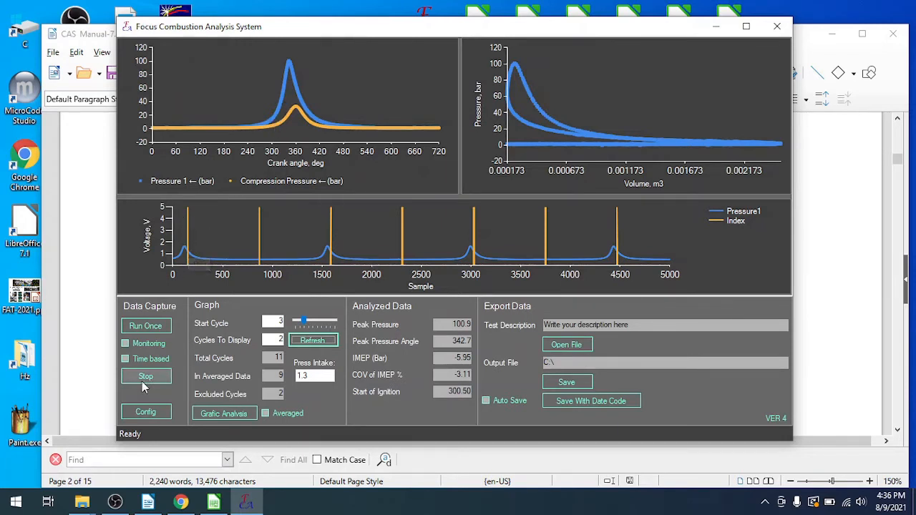
Set the encoder index offset to 60 degrees and refresh the graphs.
click(145, 411)
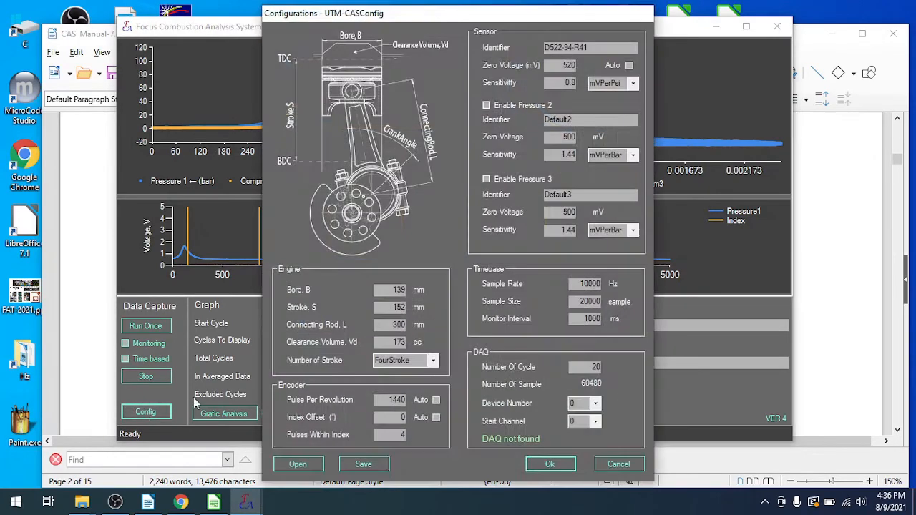
click(392, 417)
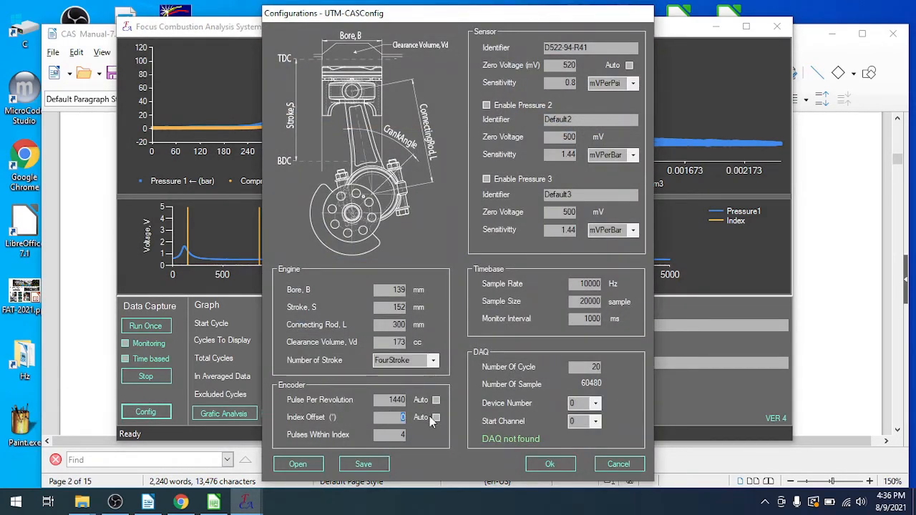
text(60)
click(536, 464)
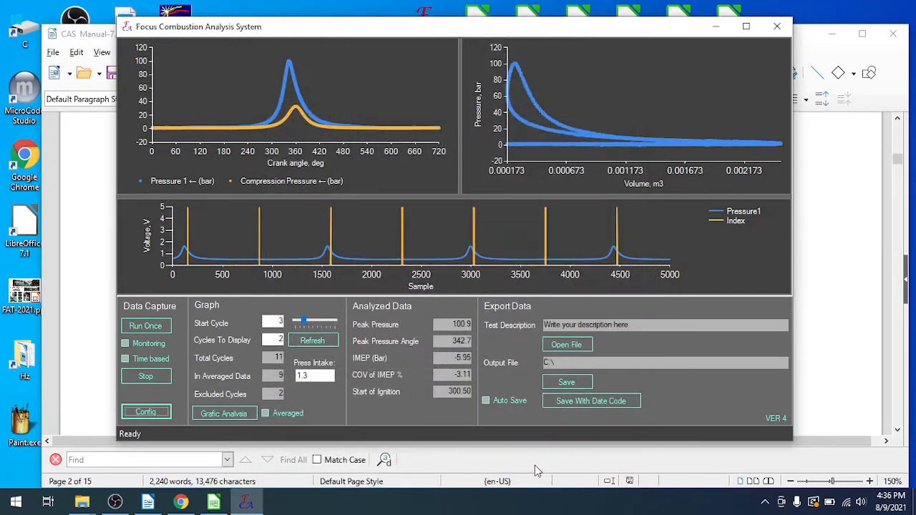
click(322, 345)
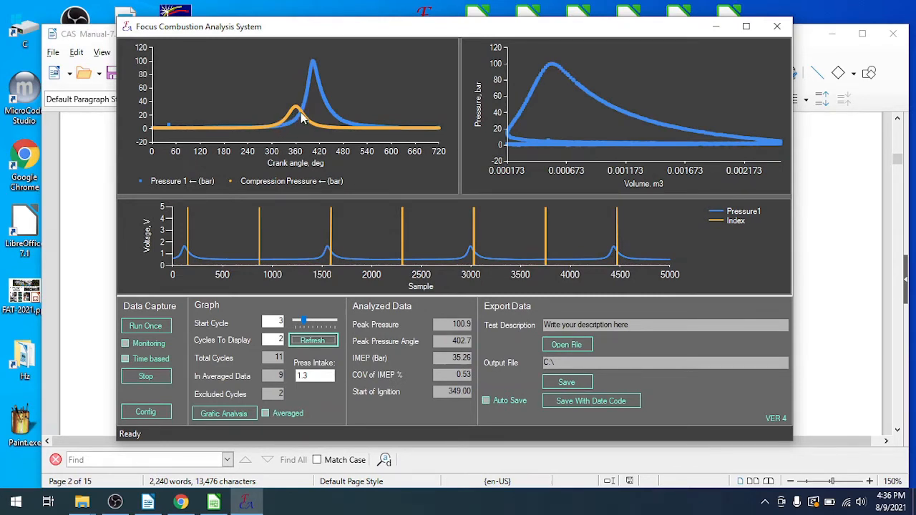
Set the encoder index offset to 30 degrees and refresh the graphs.
click(145, 412)
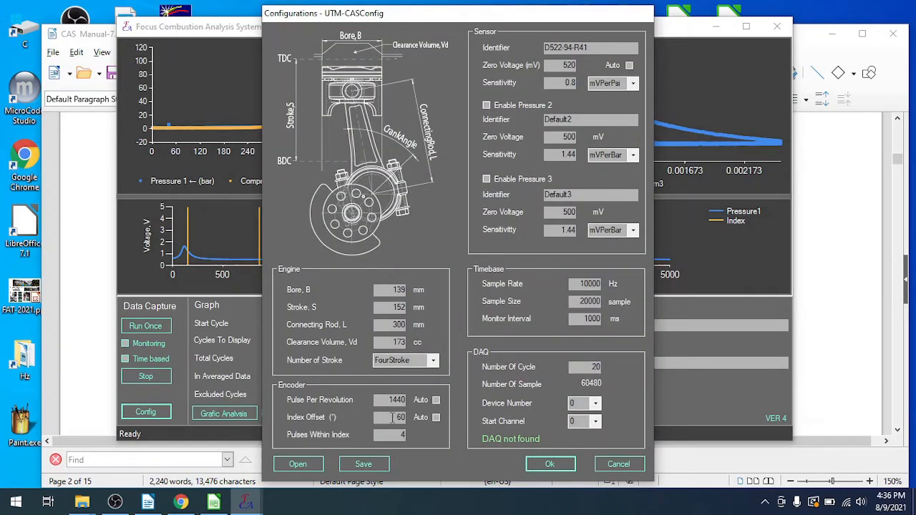
drag(392, 418, 415, 417)
text(30)
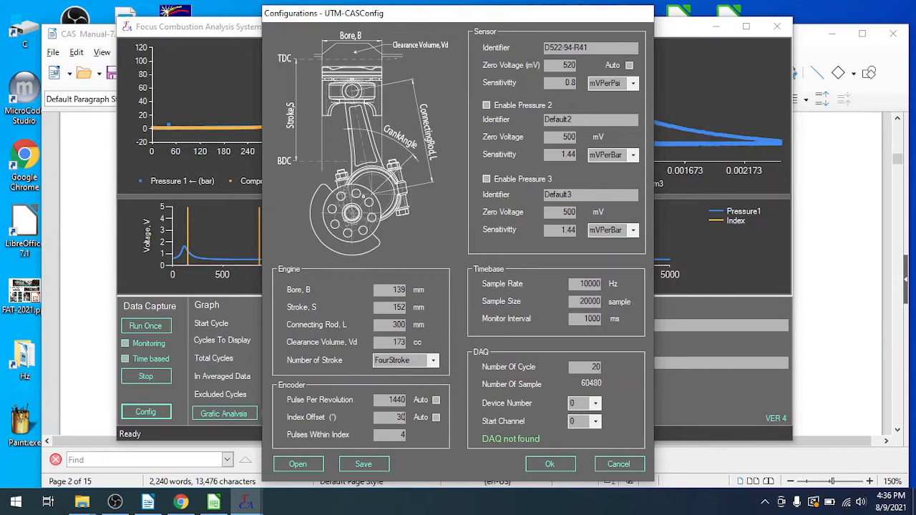
click(549, 464)
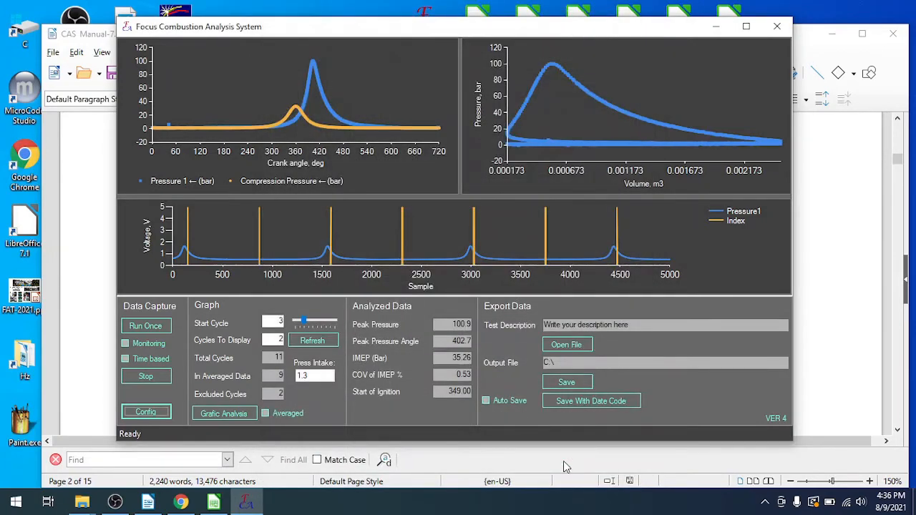
click(330, 341)
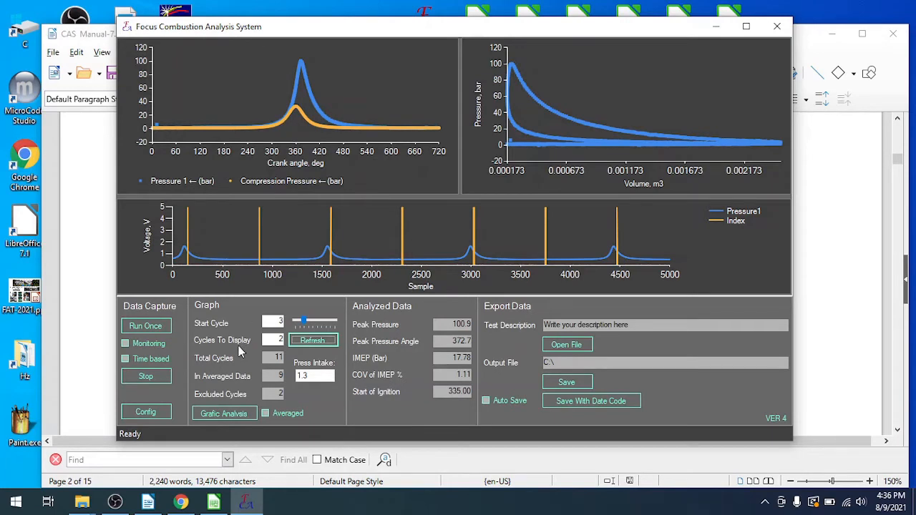
Add the Burn Fraction, Xb curve to the crank angle graph.
click(221, 414)
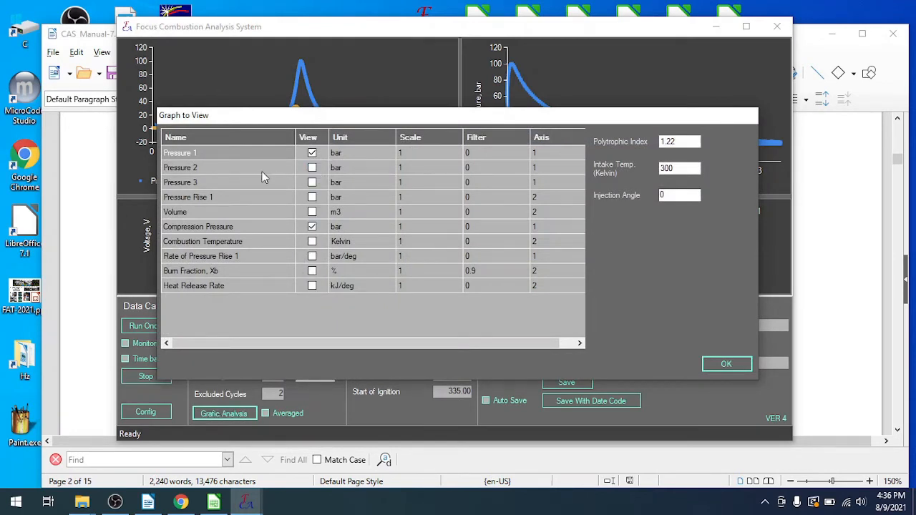
click(312, 272)
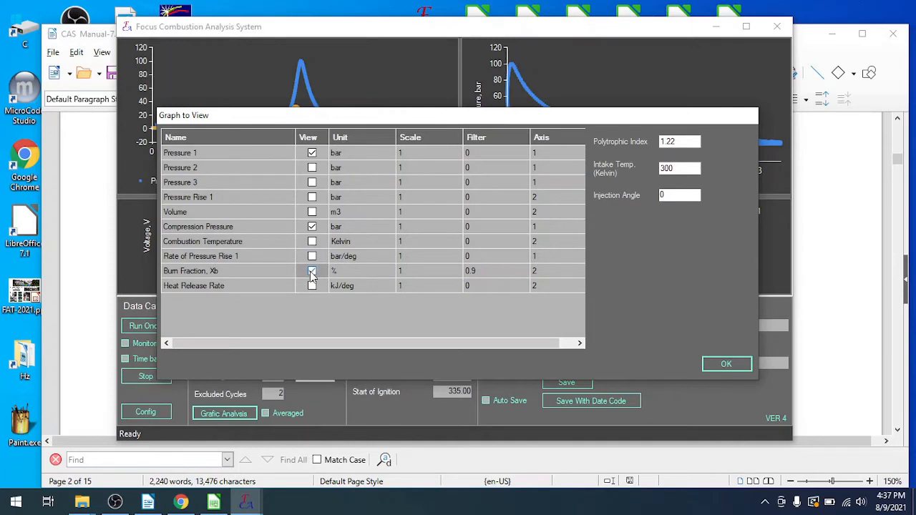
click(724, 365)
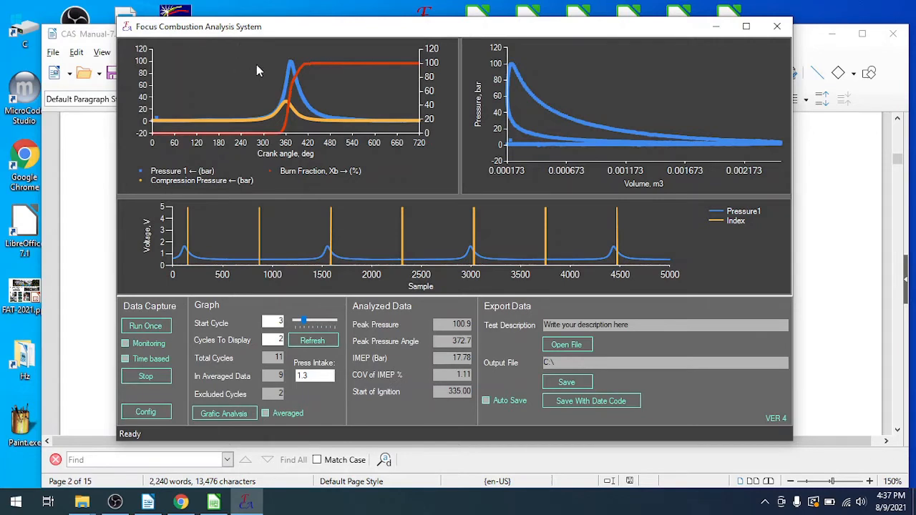
Zoom the crank angle graph in on the combustion peak and set its pressure axis minimum to 0.
click(235, 56)
drag(235, 56, 335, 143)
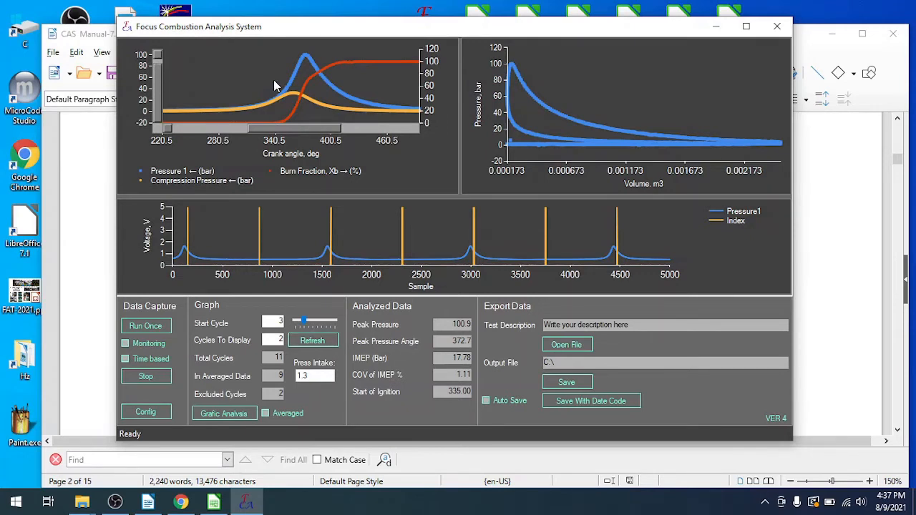
double_click(142, 66)
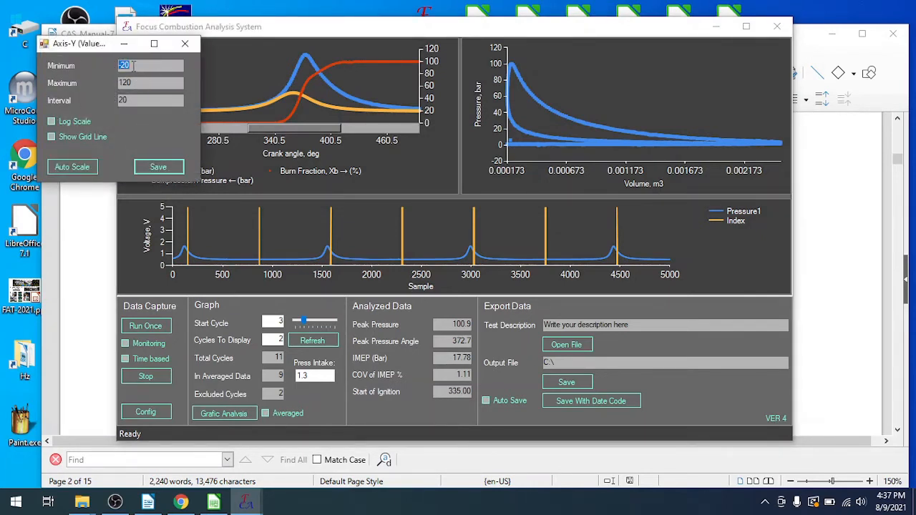
text(0)
click(150, 169)
click(169, 167)
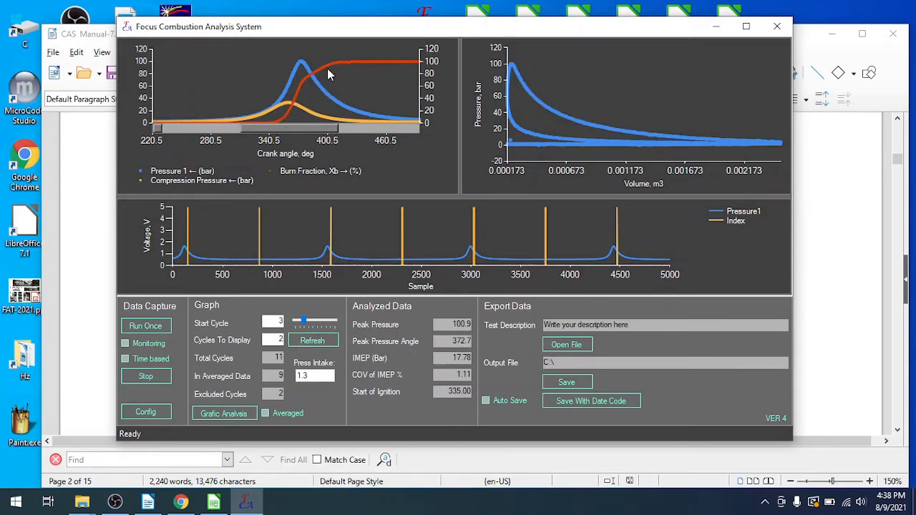
Replace the Burn Fraction, Xb curve with Heat Release Rate on the crank angle graph.
click(219, 415)
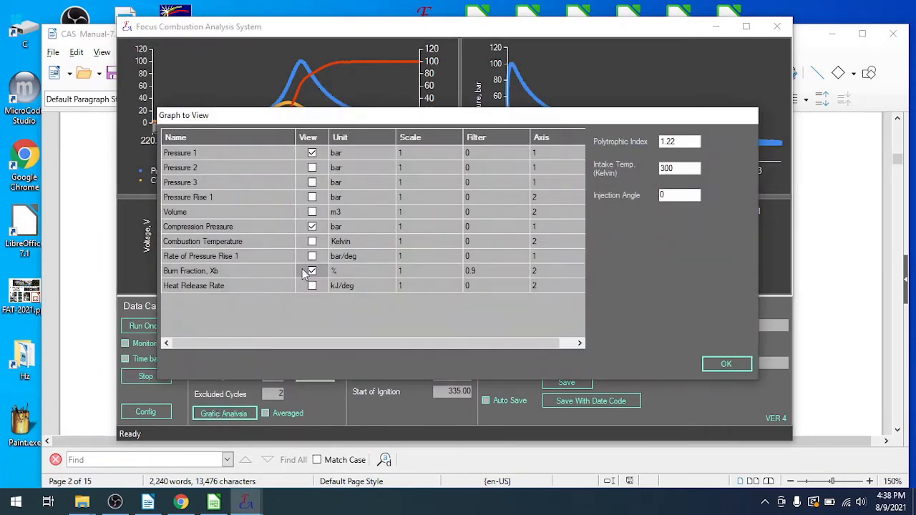
click(312, 270)
click(312, 285)
click(724, 365)
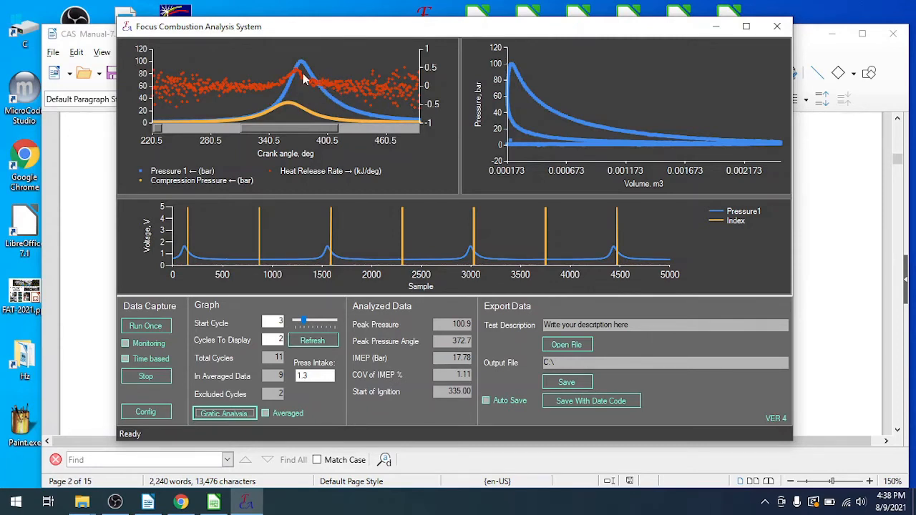
Advance the displayed data to start cycle 6 to view its heat release rate.
click(303, 319)
drag(304, 322, 305, 322)
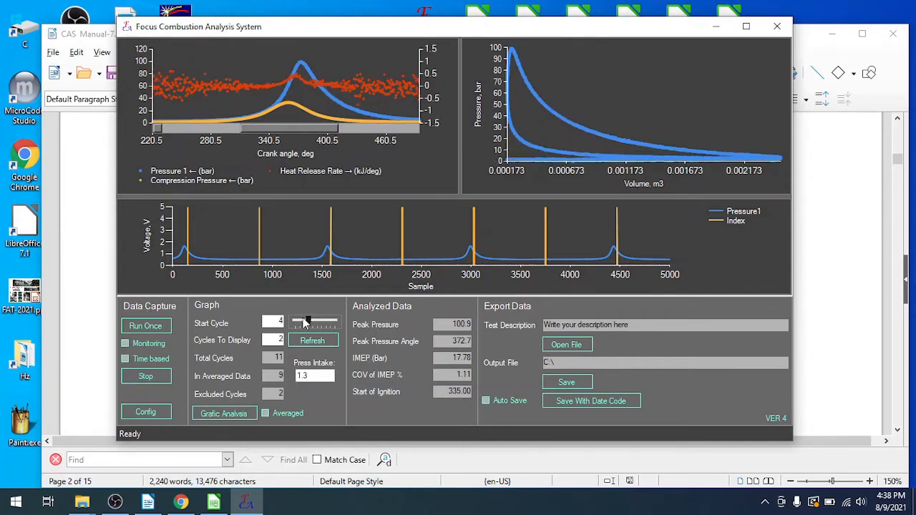
key(Right)
key(Right)
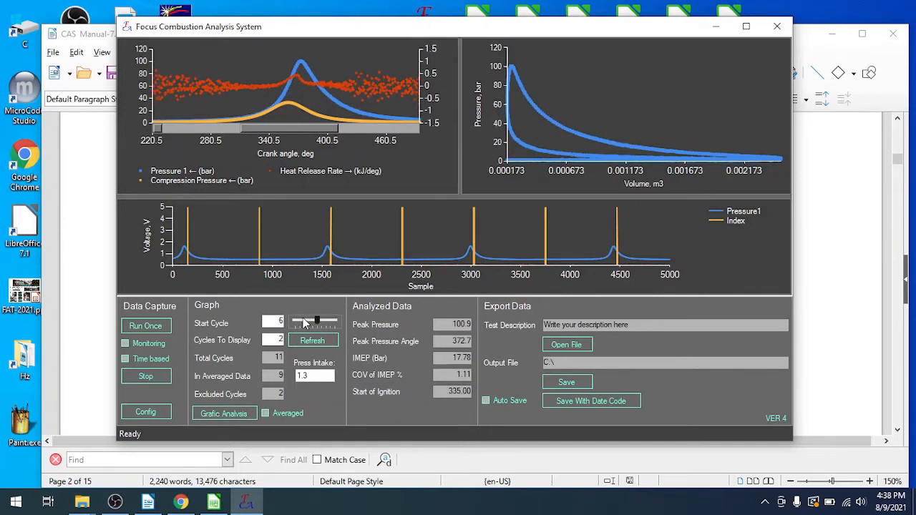
Switch the graphs from individual cycles to averaged cycle data.
key(Right)
key(Left)
mouse_move(281, 105)
click(266, 414)
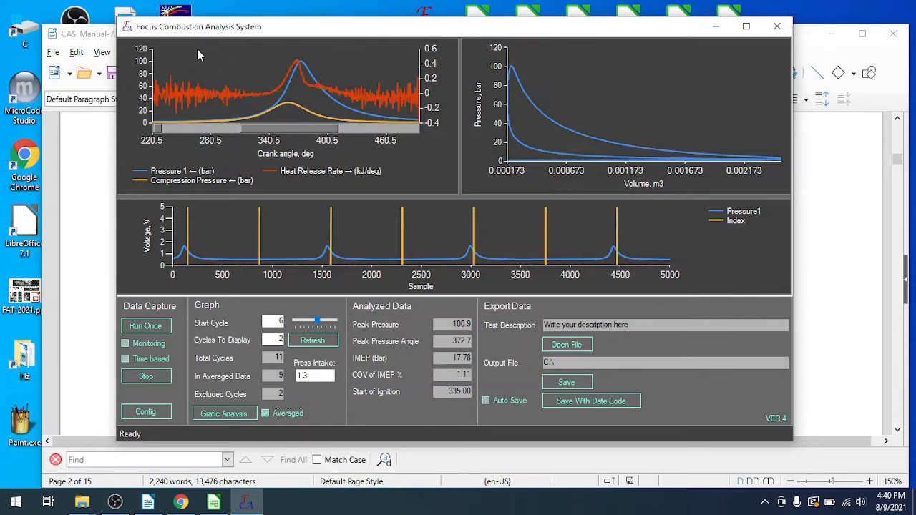
Export the crank angle graph's series data to the Desktop as a CSV file named 1600-100Nm Anal1.
right_click(225, 65)
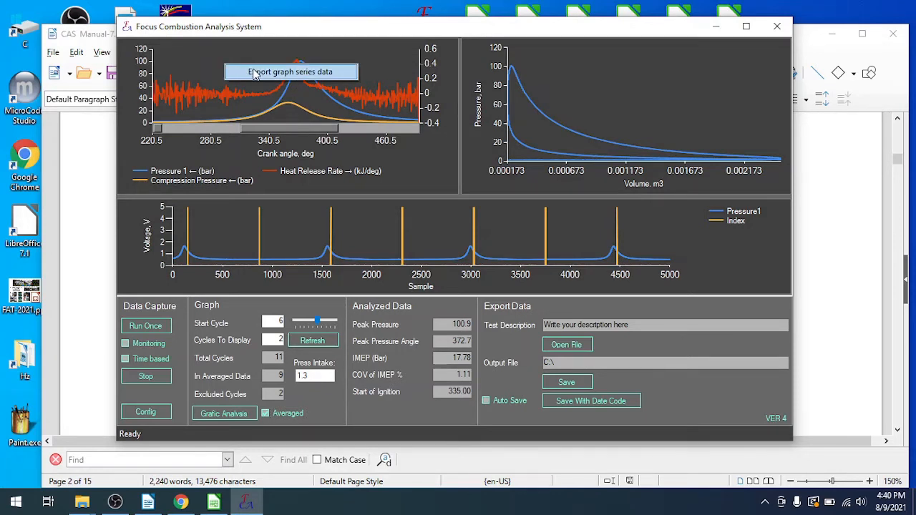
click(254, 73)
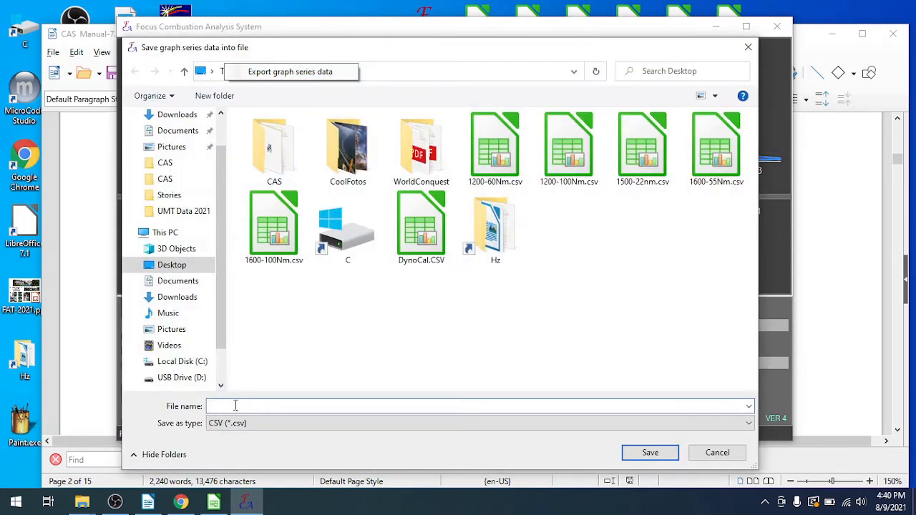
text(160)
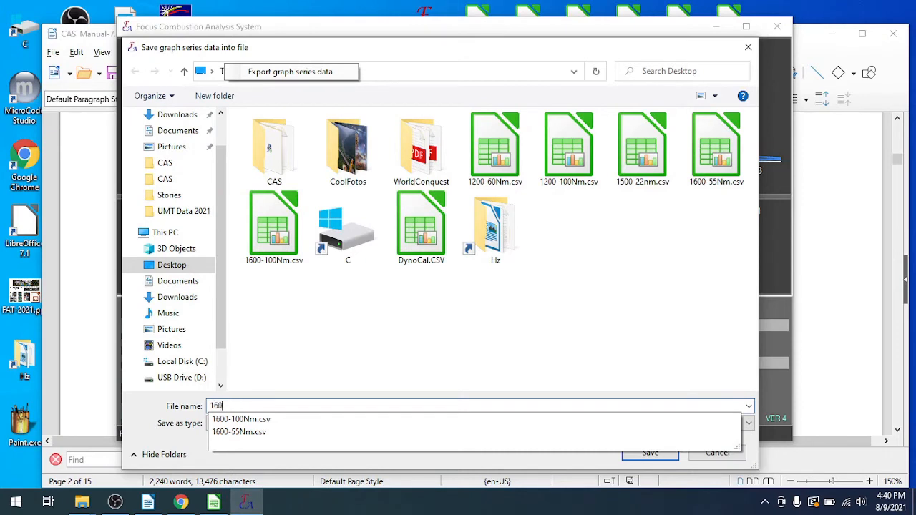
text(0-150)
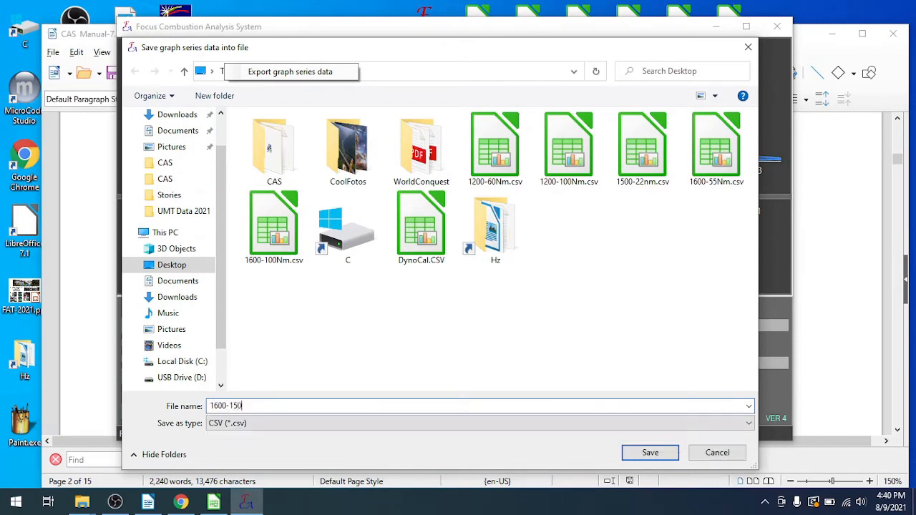
key(BackSpace)
key(BackSpace)
text(00)
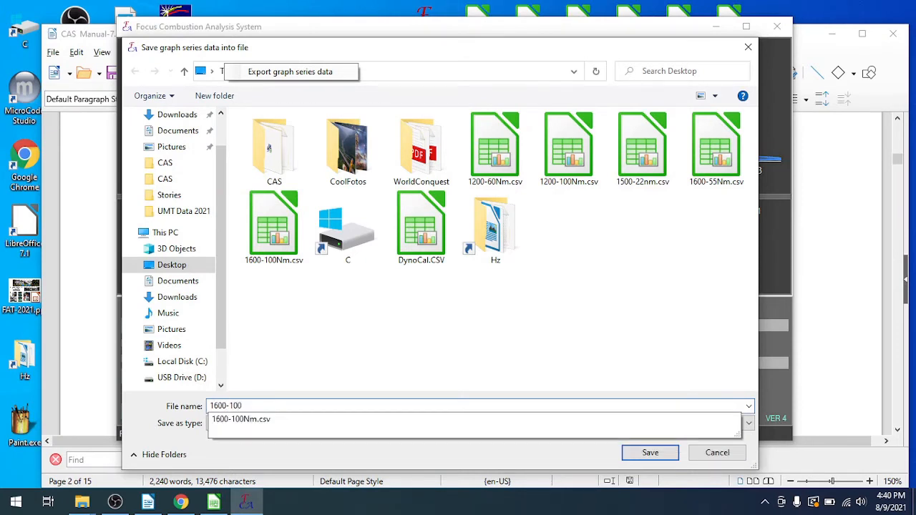
text(Nm Anal)
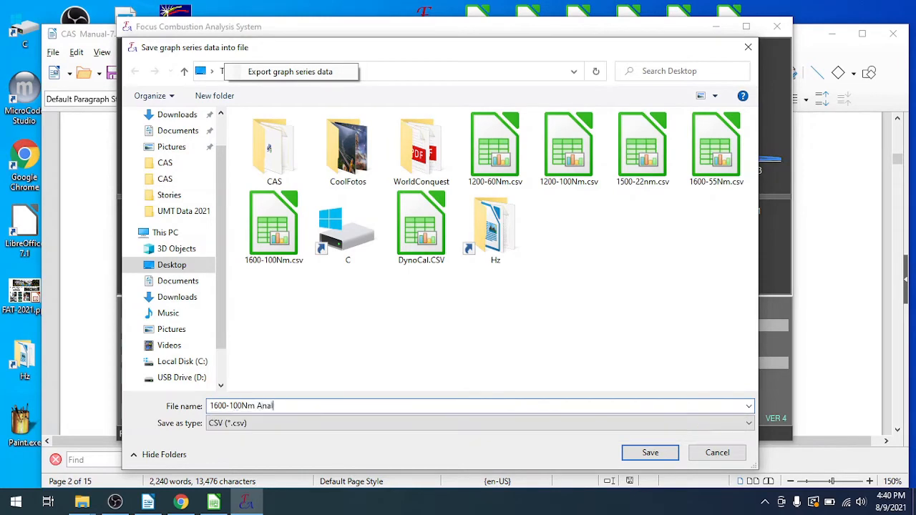
text(1)
click(648, 453)
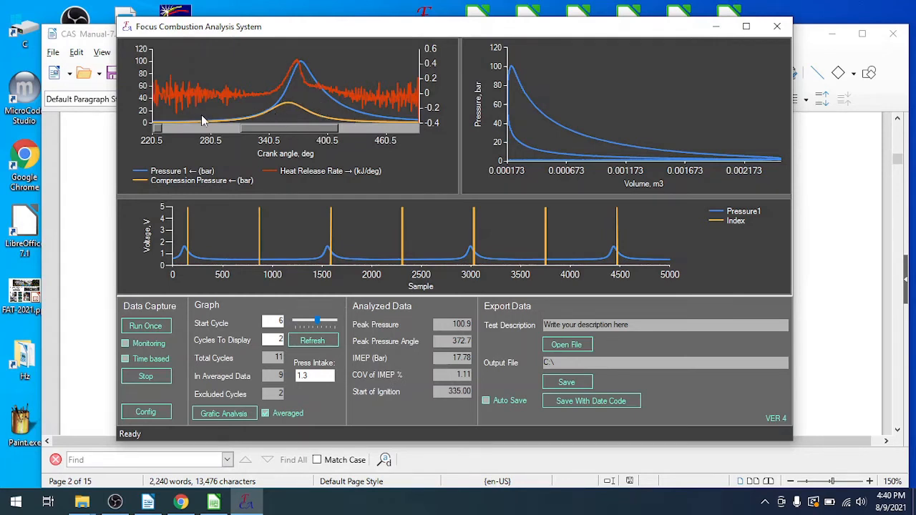
Restore the crank angle graph's full range and replace Heat Release Rate with Combustion Temperature, using an intake temperature of 360 Kelvin.
click(158, 128)
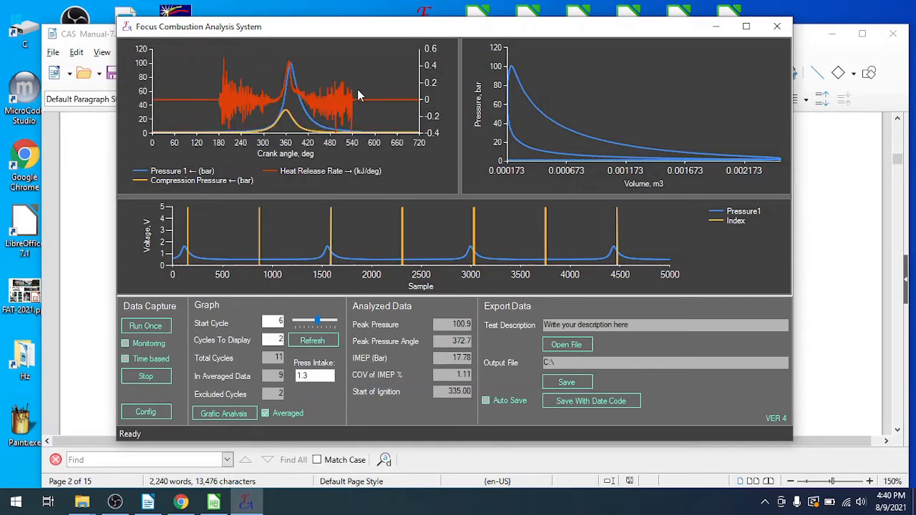
click(223, 415)
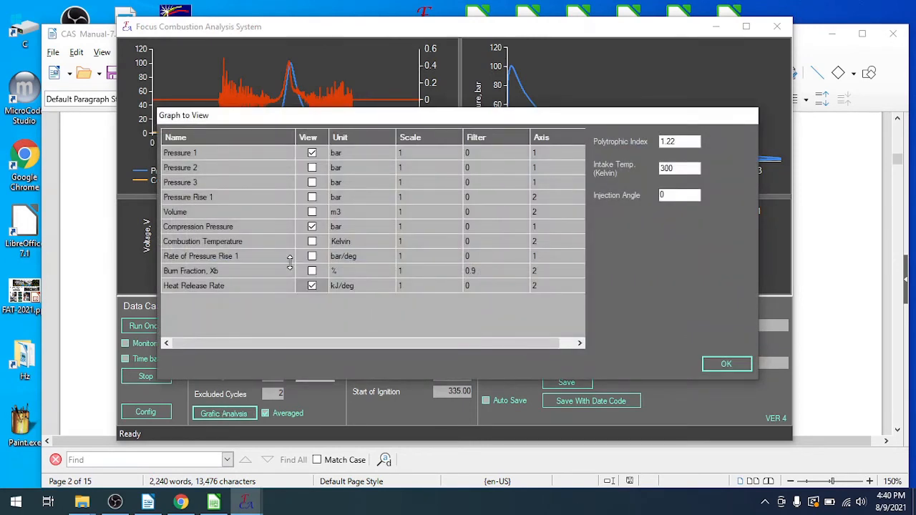
click(312, 242)
key(Tab)
key(Tab)
key(BackSpace)
text(360)
click(724, 364)
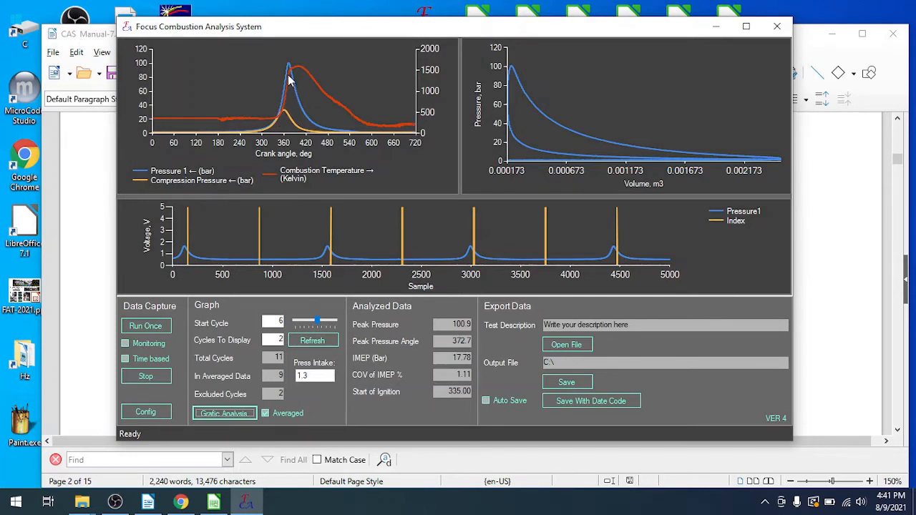
Set the injection angle to 315 in the graph analysis settings.
mouse_move(291, 76)
mouse_move(350, 116)
click(224, 414)
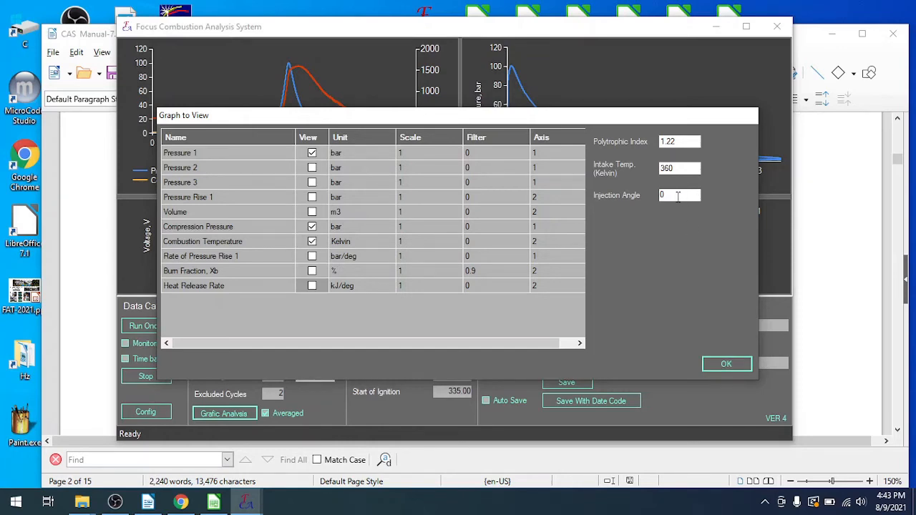
click(728, 365)
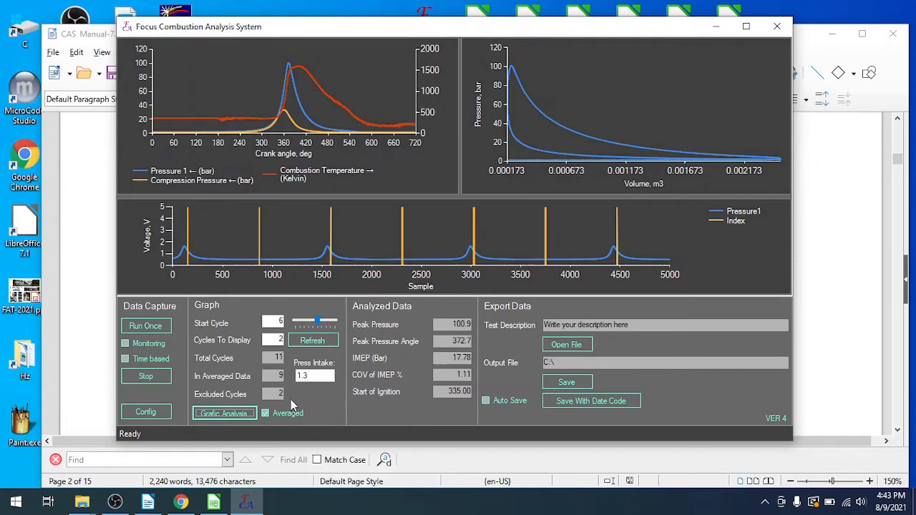
click(230, 413)
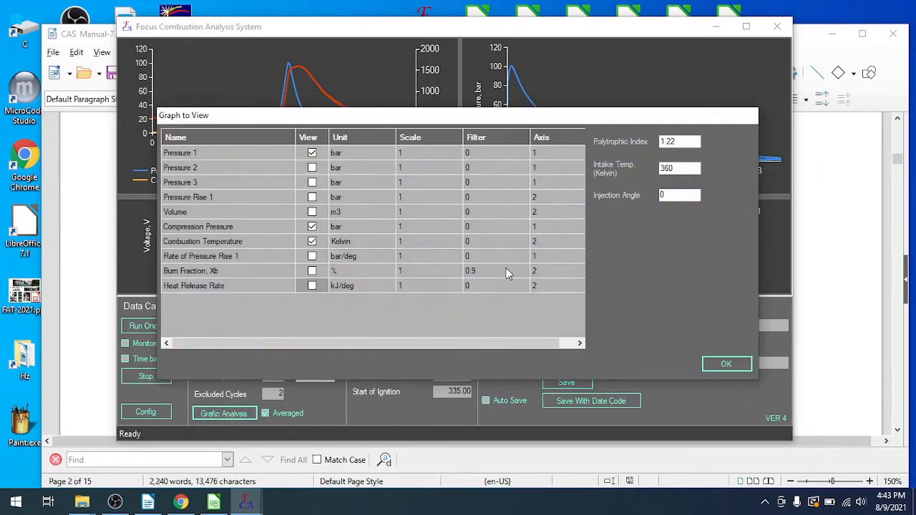
double_click(680, 199)
text(315)
click(724, 365)
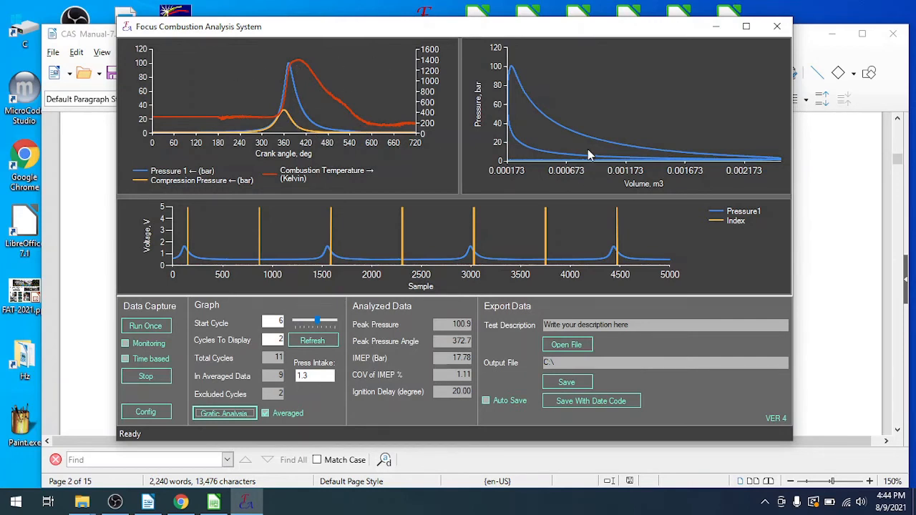
Apply a log scale to both the pressure and volume axes of the pressure-volume graph.
double_click(478, 108)
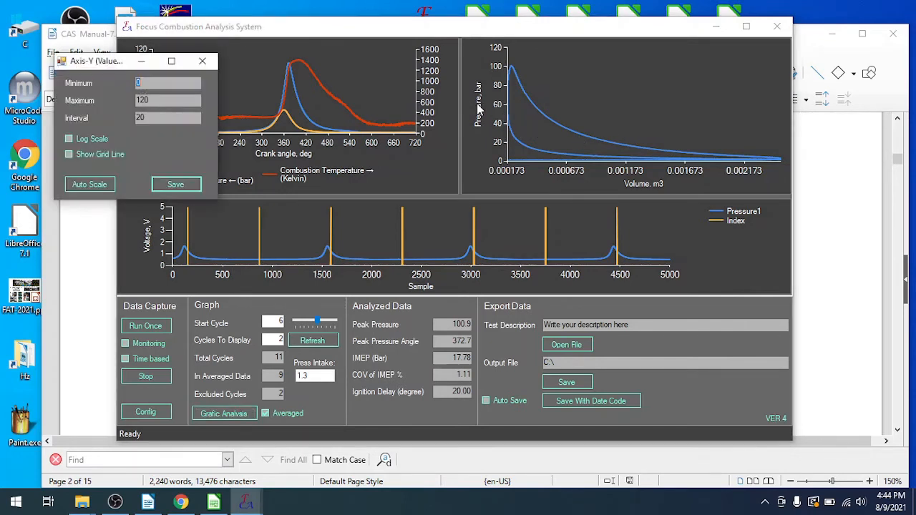
click(69, 140)
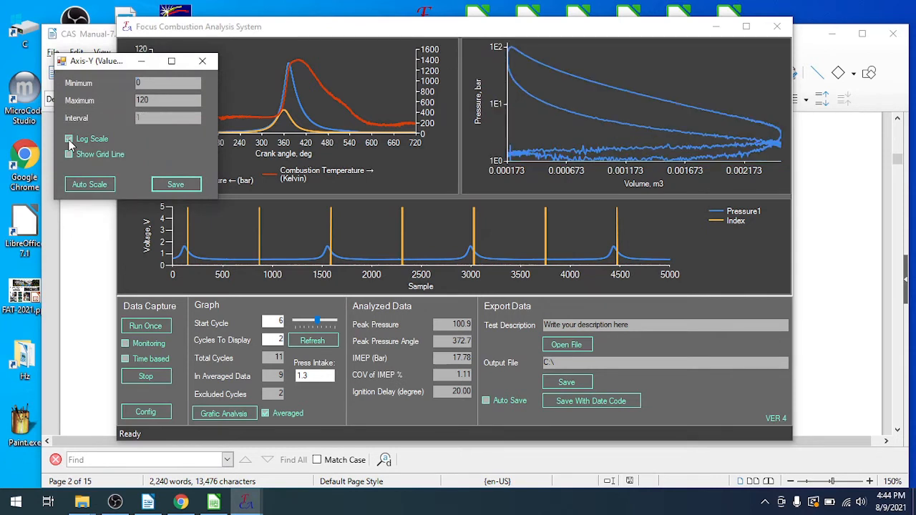
click(166, 185)
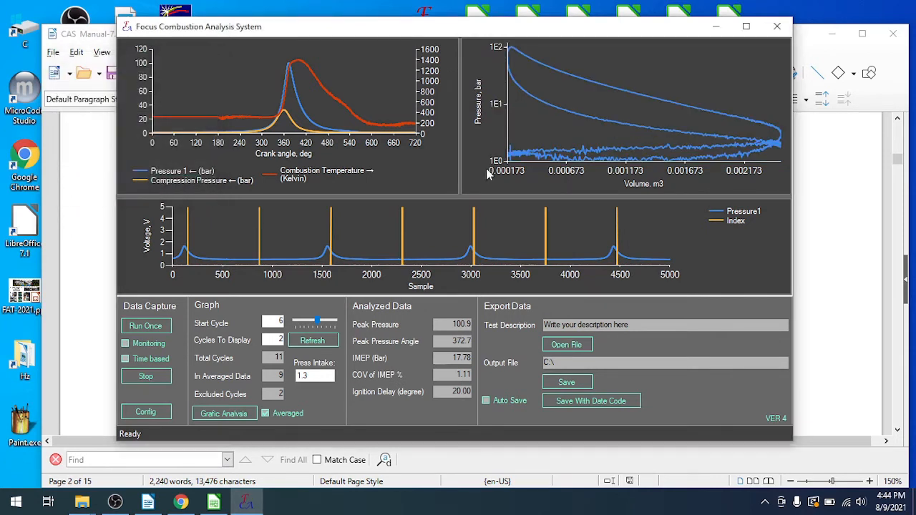
double_click(612, 175)
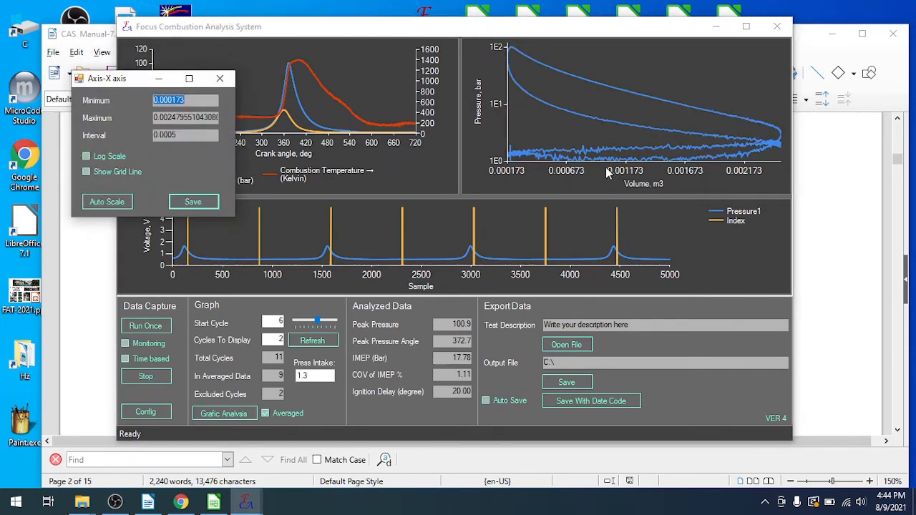
click(87, 157)
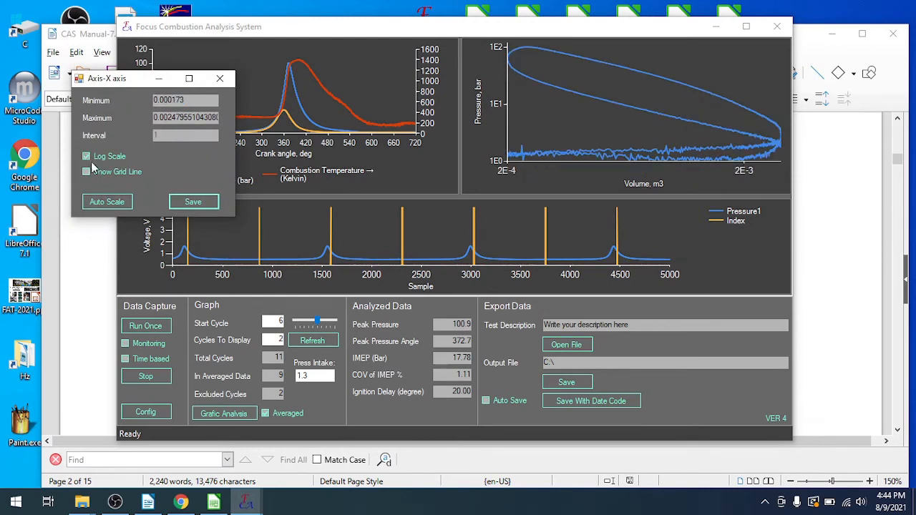
click(183, 205)
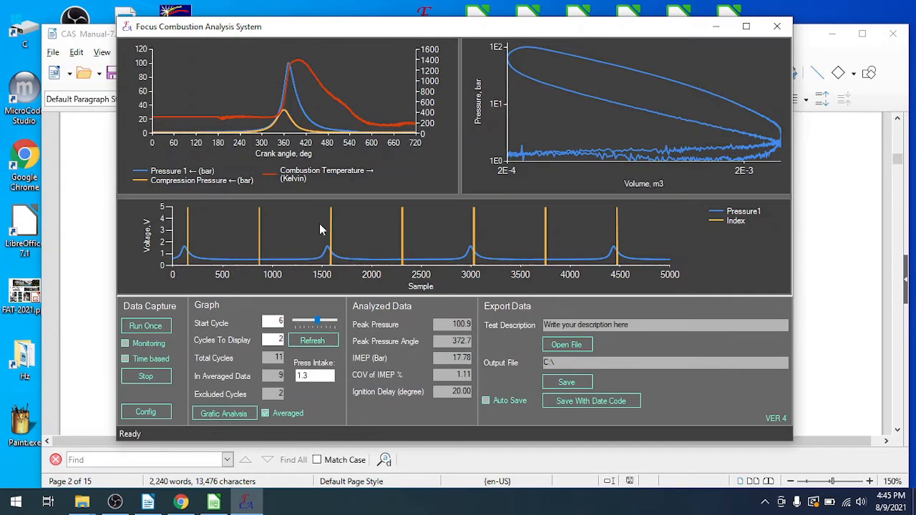
Remove the Combustion Temperature curve from the crank angle graph.
click(207, 414)
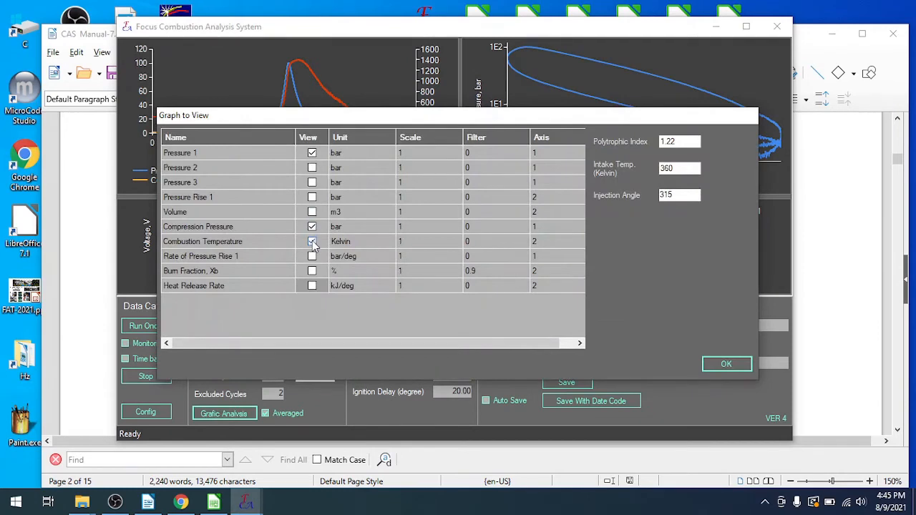
click(312, 241)
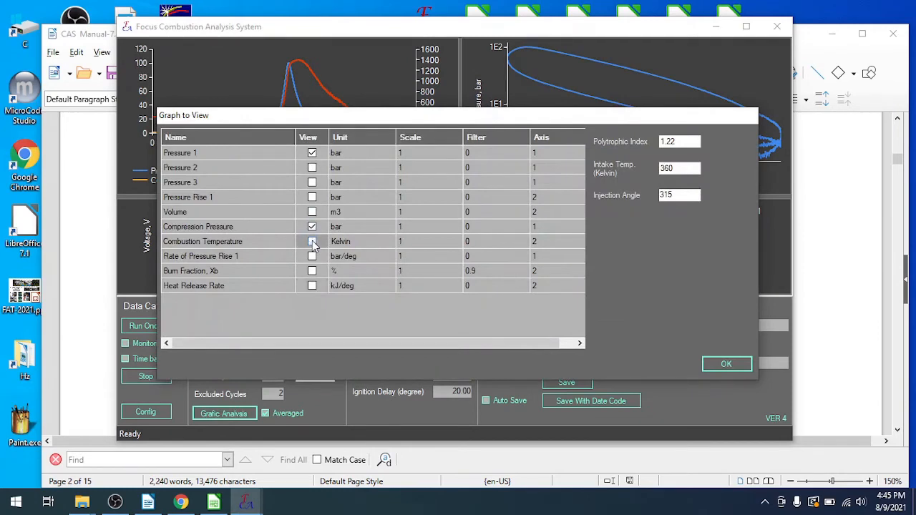
click(722, 365)
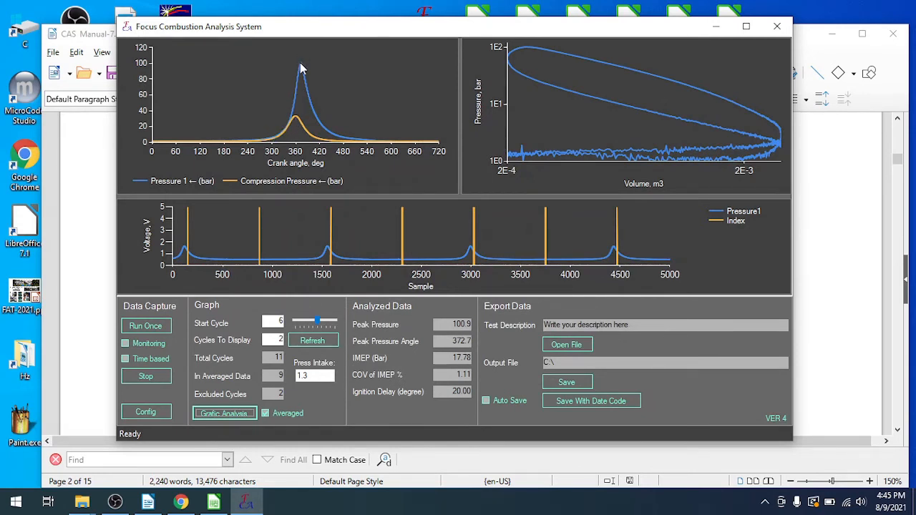
mouse_move(301, 68)
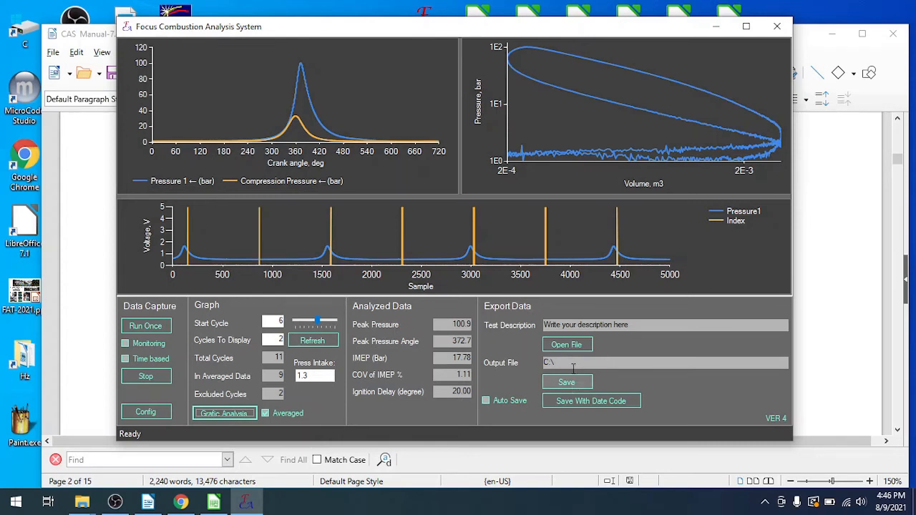
Replace the placeholder test description with "Cummins 1600, 100Nm".
click(634, 324)
drag(633, 324, 542, 326)
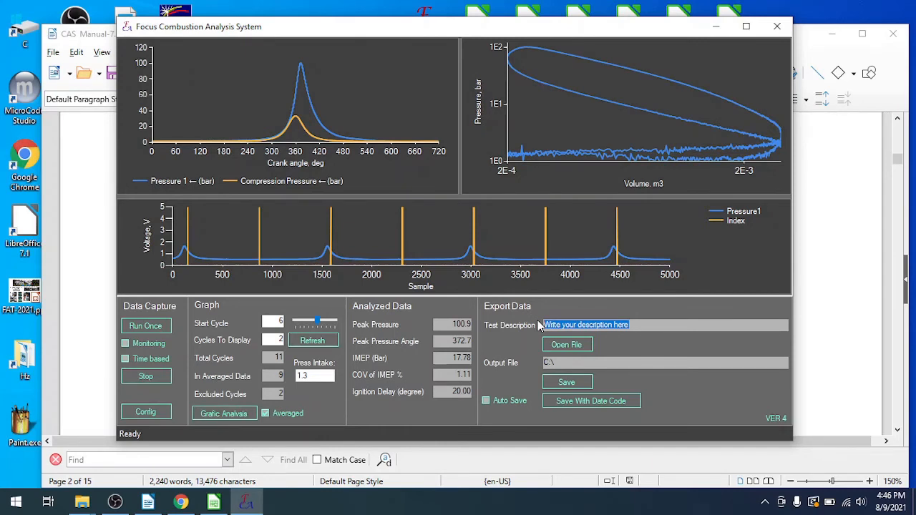
text(Cummins 1)
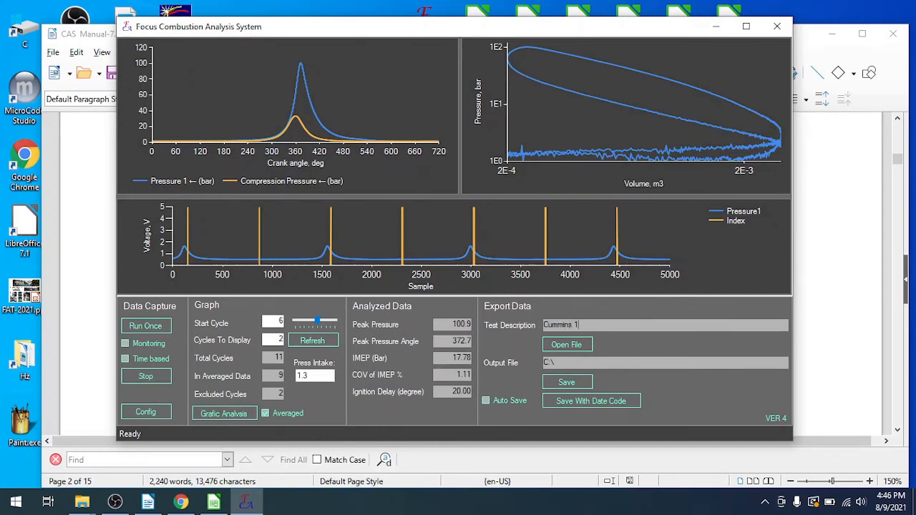
text(600, 100Nm)
Save the test data to the Desktop as CAS-TestData1.csv.
click(565, 384)
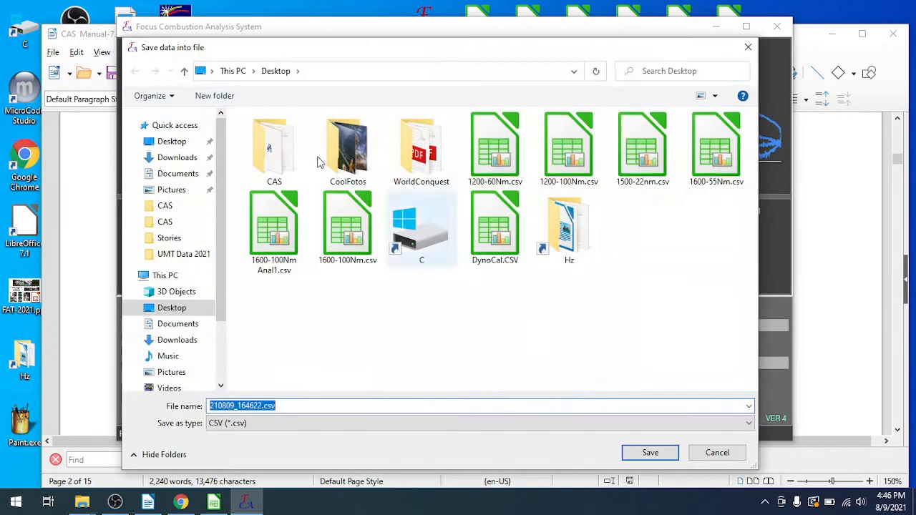
click(261, 405)
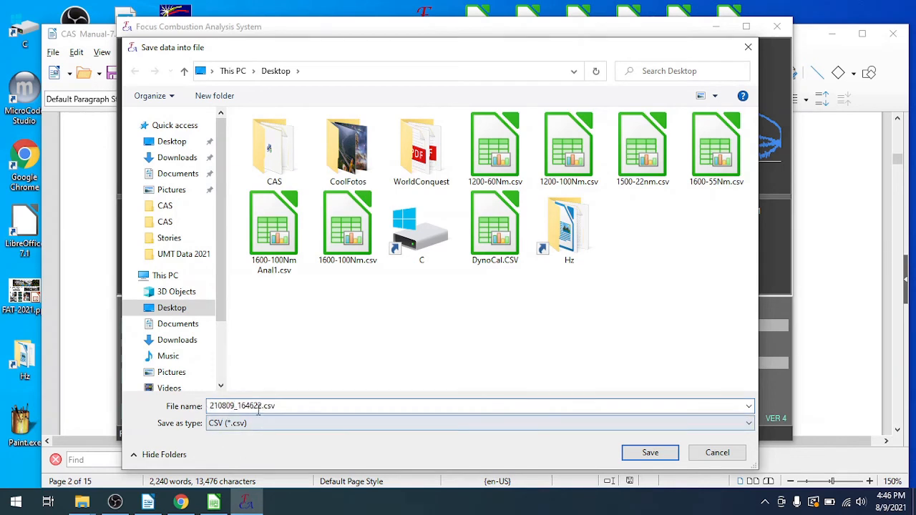
key(BackSpace)
key(BackSpace)
key(BackSpace)
key(BackSpace)
key(BackSpace)
key(BackSpace)
key(BackSpace)
key(BackSpace)
key(BackSpace)
key(BackSpace)
key(BackSpace)
key(BackSpace)
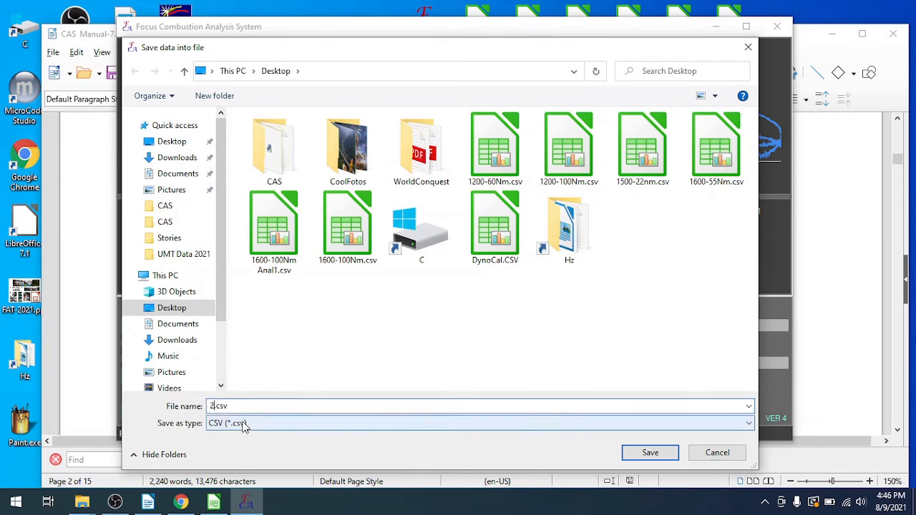
key(BackSpace)
text(CAS-1)
text(estData1)
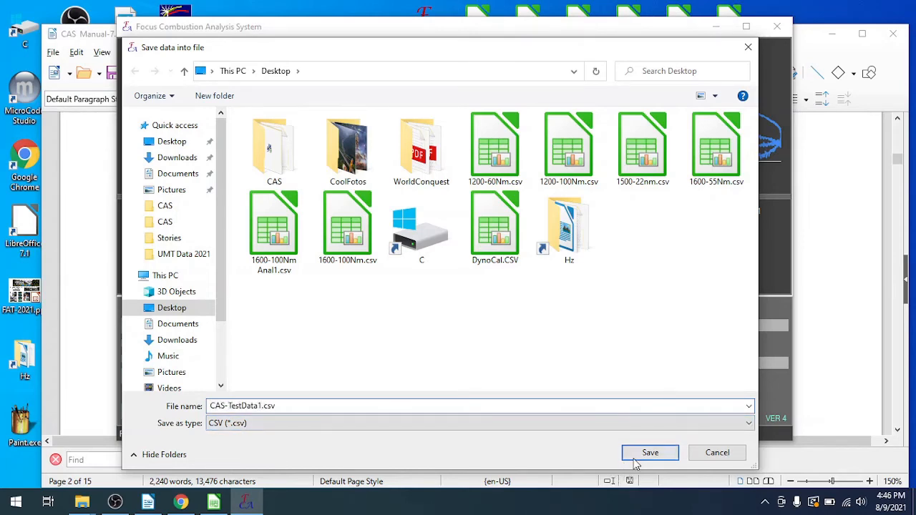
click(635, 461)
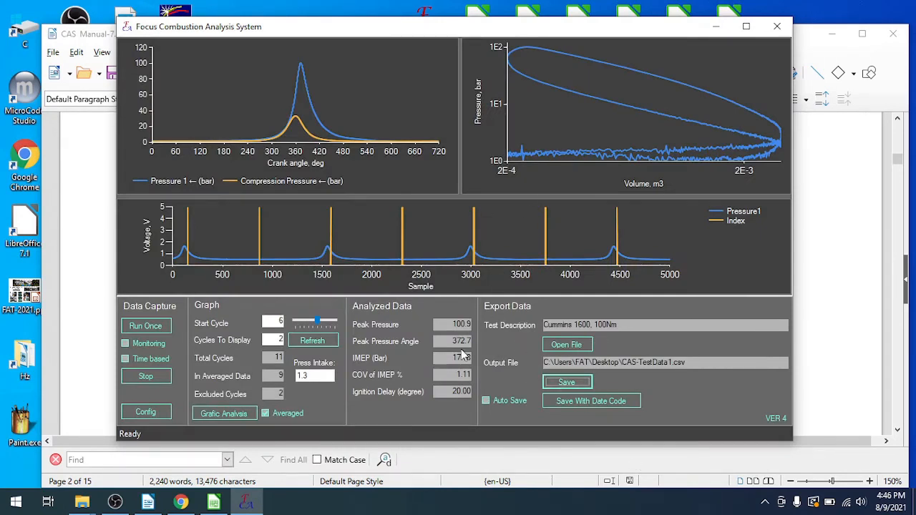
Load the engine test data file 1500-22nm.csv from the Desktop.
click(558, 348)
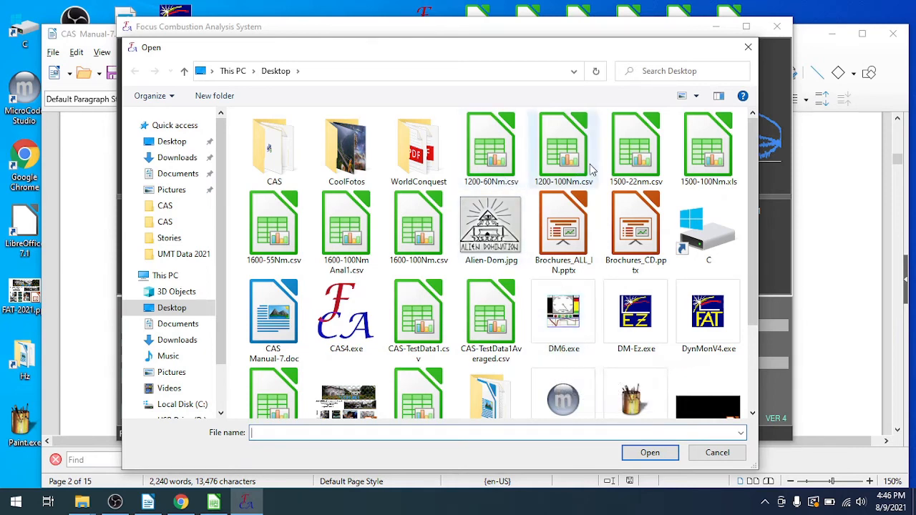
click(637, 143)
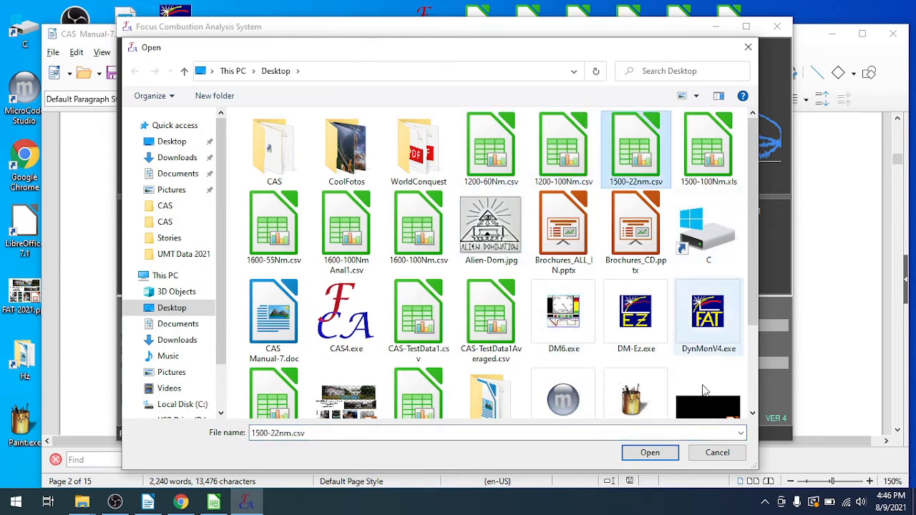
click(648, 456)
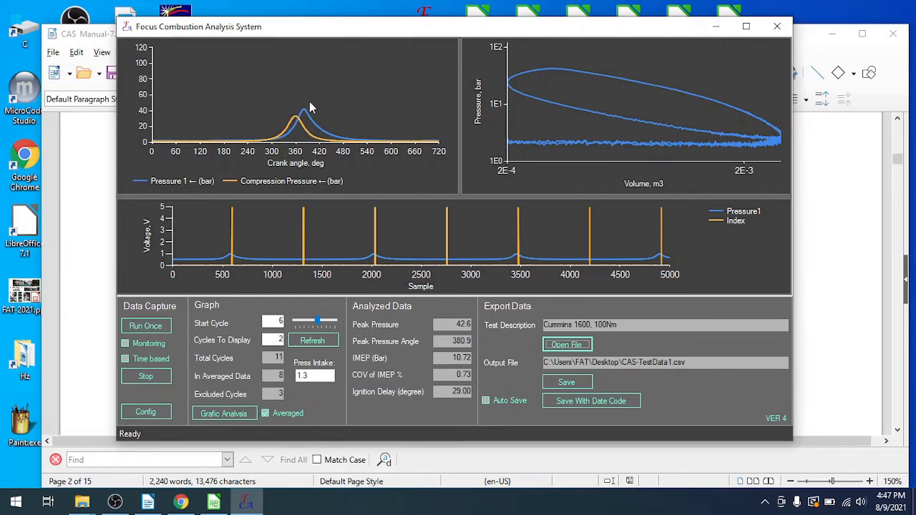
Turn off the log scale on both the pressure axis and the volume axis of the pressure-volume graph.
click(494, 103)
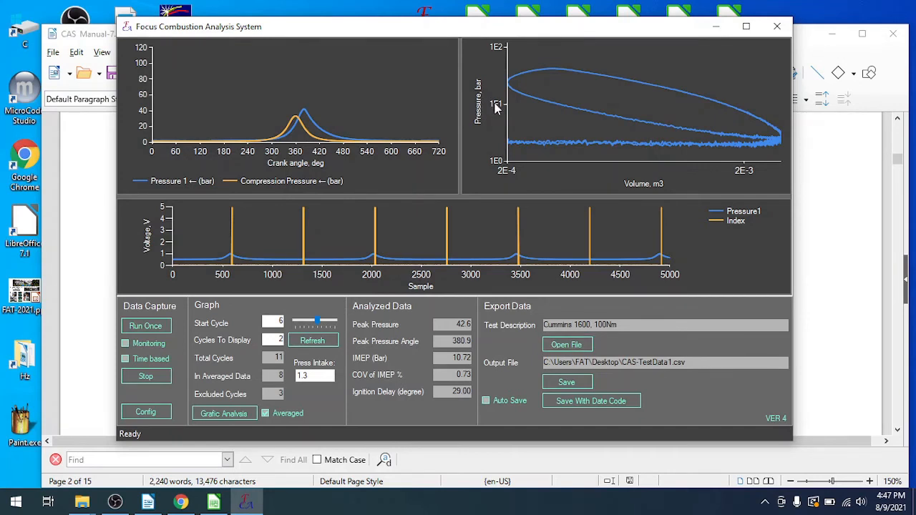
double_click(494, 103)
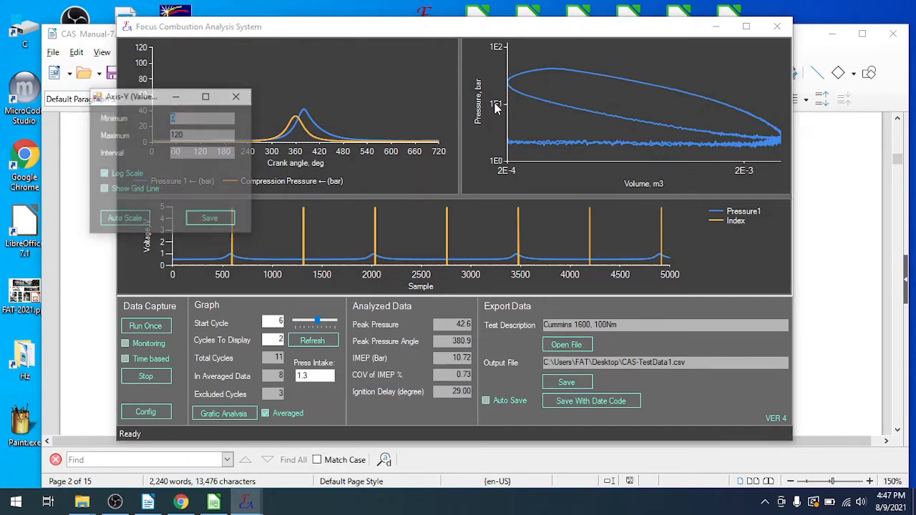
click(103, 175)
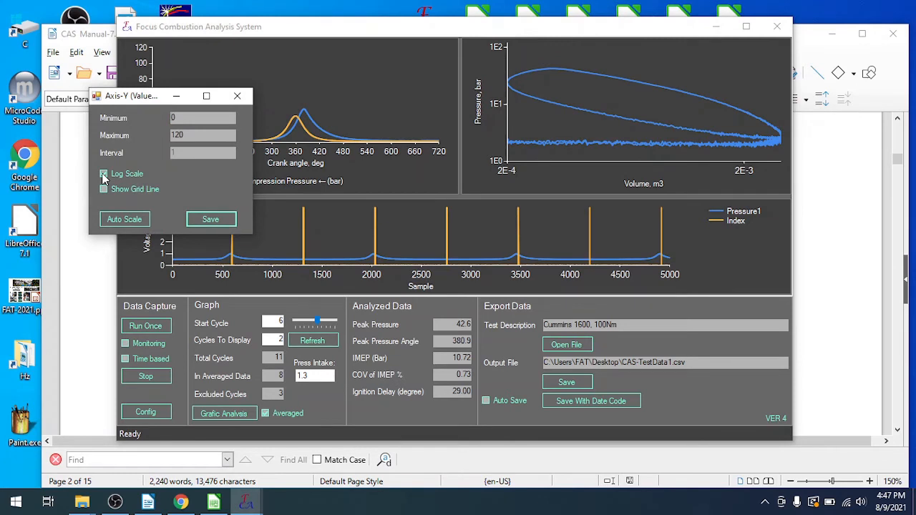
click(204, 222)
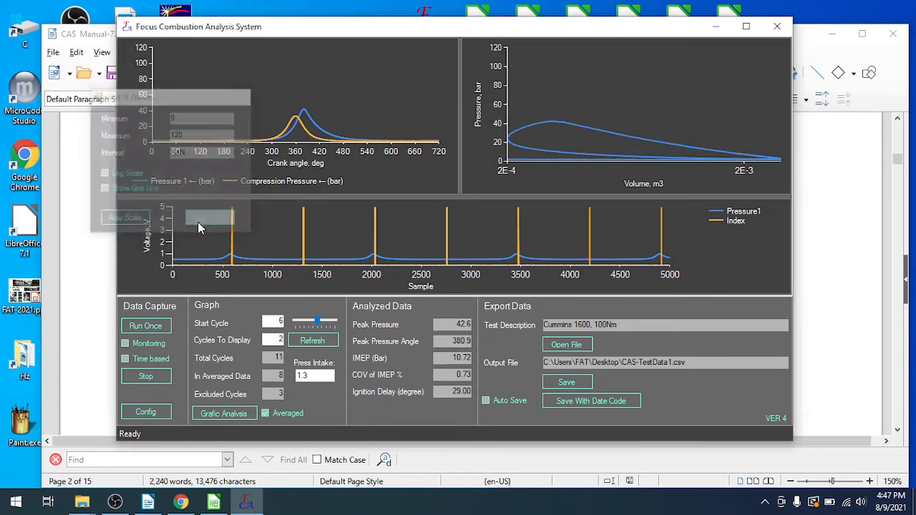
double_click(741, 176)
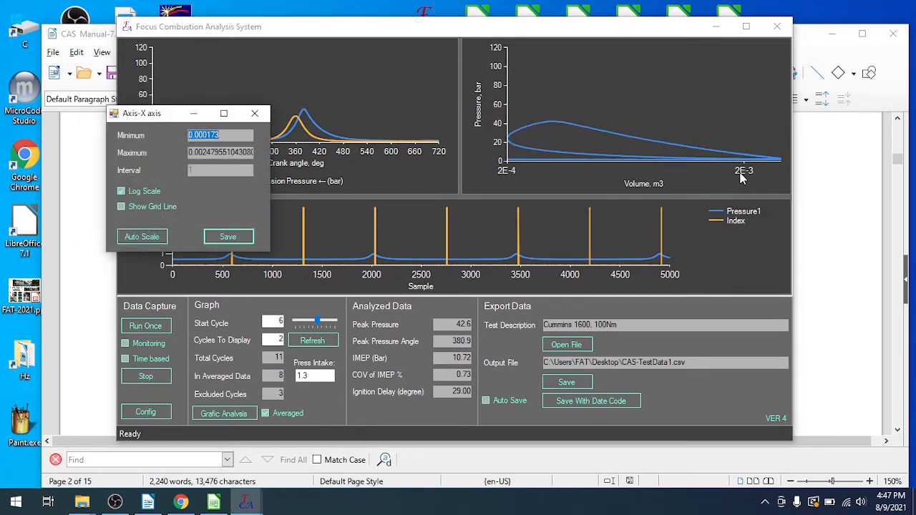
click(121, 191)
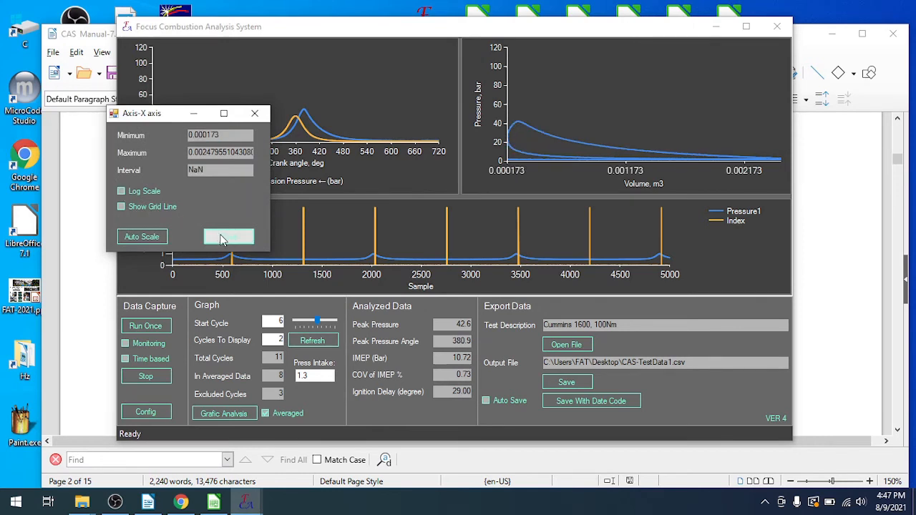
click(222, 240)
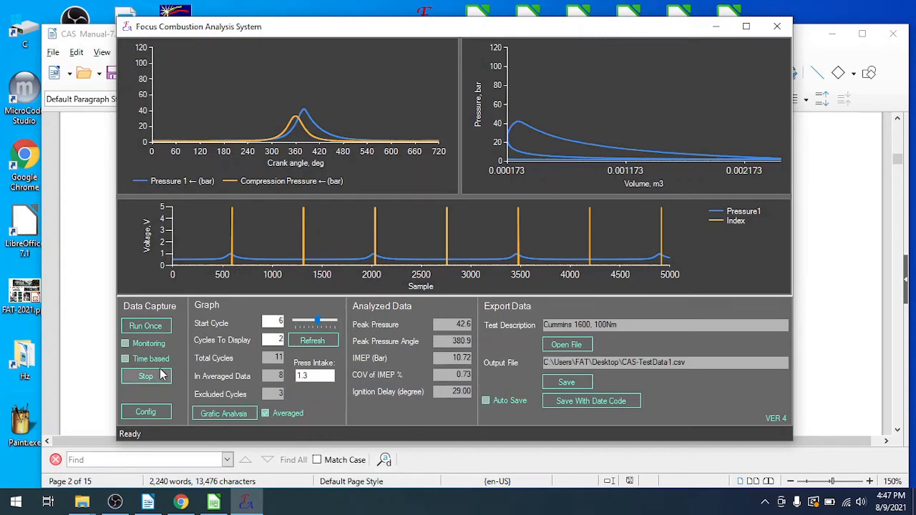
Set the encoder's index offset to 10 degrees in the configuration and refresh the graphs.
click(147, 414)
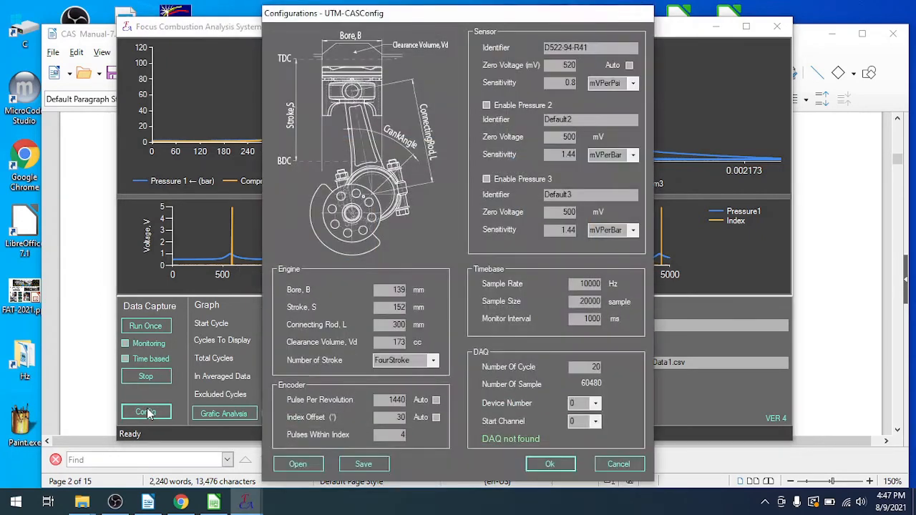
double_click(399, 417)
drag(424, 14, 568, 31)
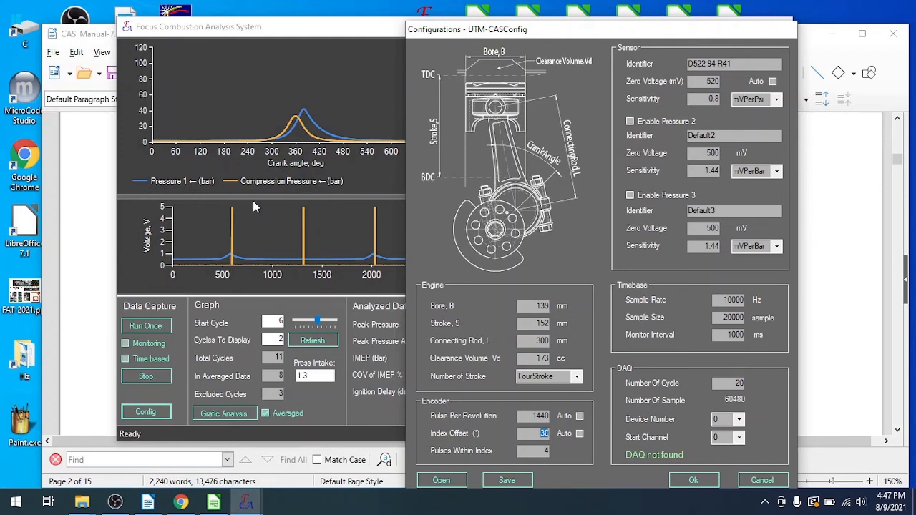
text(1)
click(693, 480)
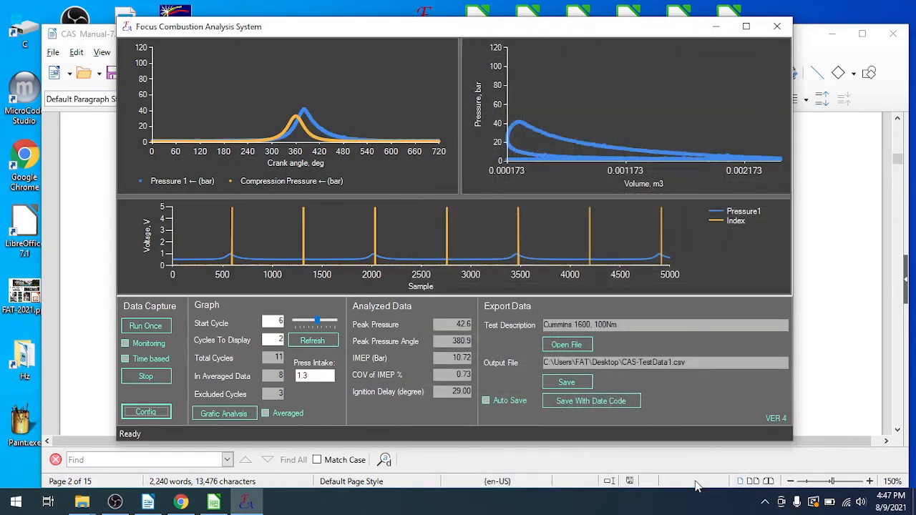
click(317, 342)
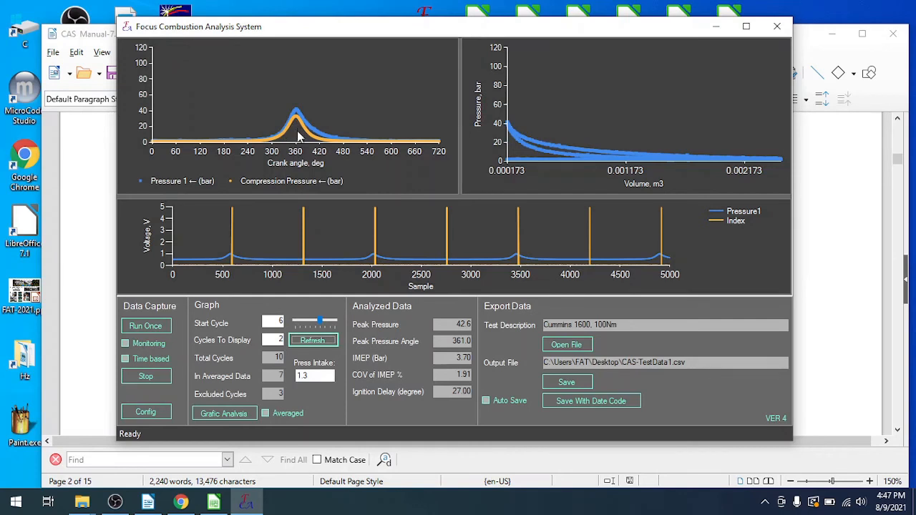
Move the start cycle of the graphs to 1 and step it up through the captured cycles to 9.
click(309, 320)
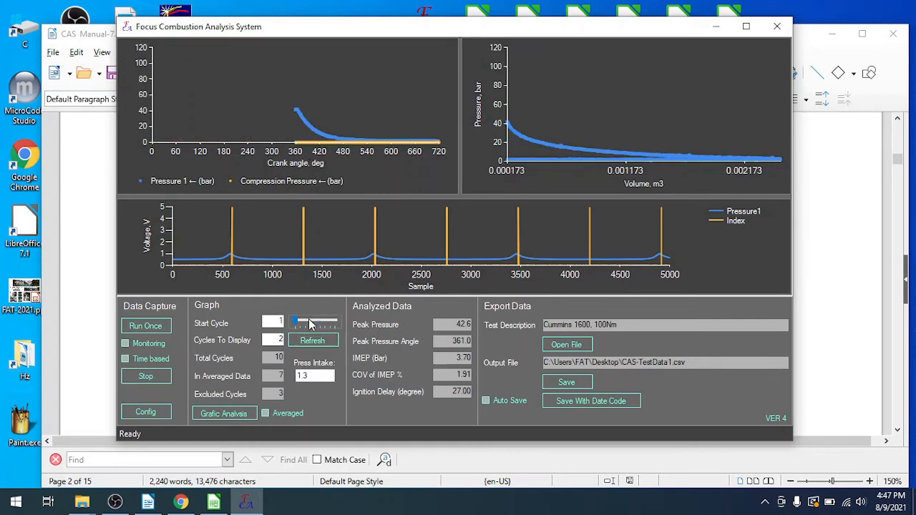
click(310, 322)
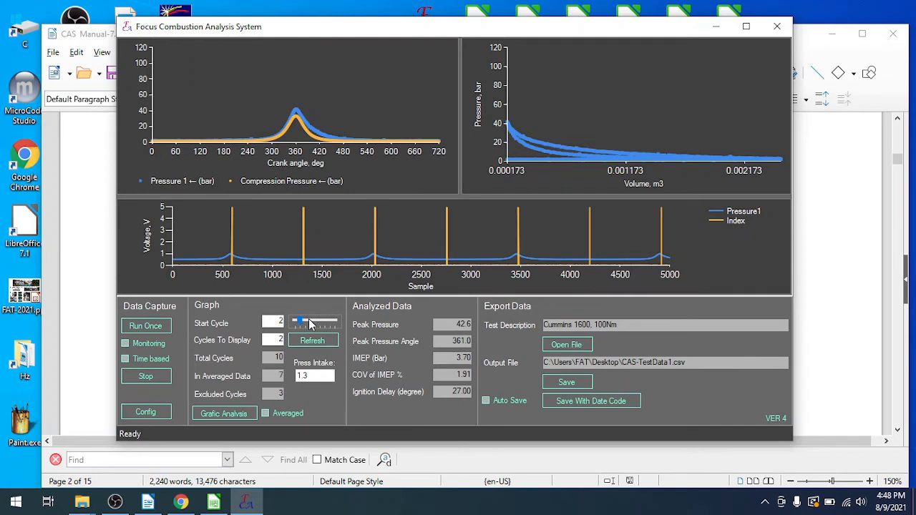
click(309, 320)
click(309, 320)
click(309, 321)
click(309, 320)
click(309, 322)
Set the encoder's index offset to 12 degrees in the configuration and refresh the graphs.
click(158, 411)
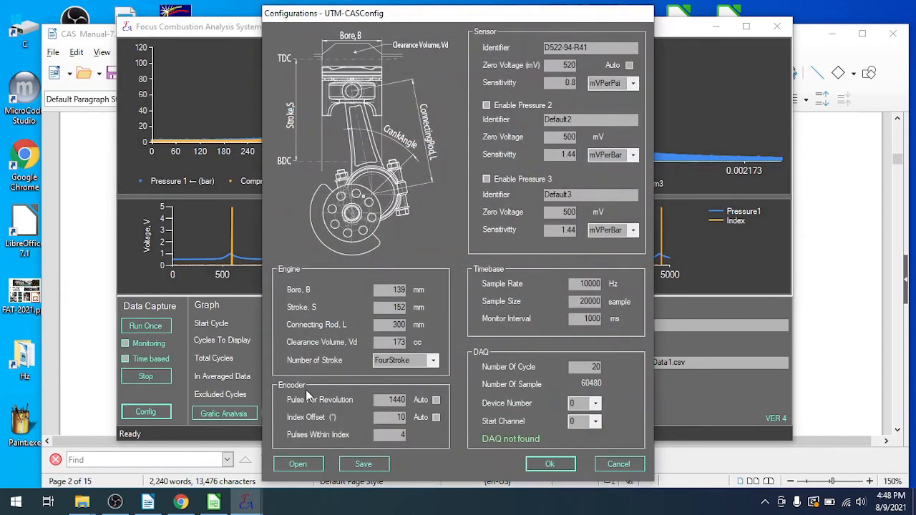
click(386, 417)
key(BackSpace)
text(2)
click(549, 464)
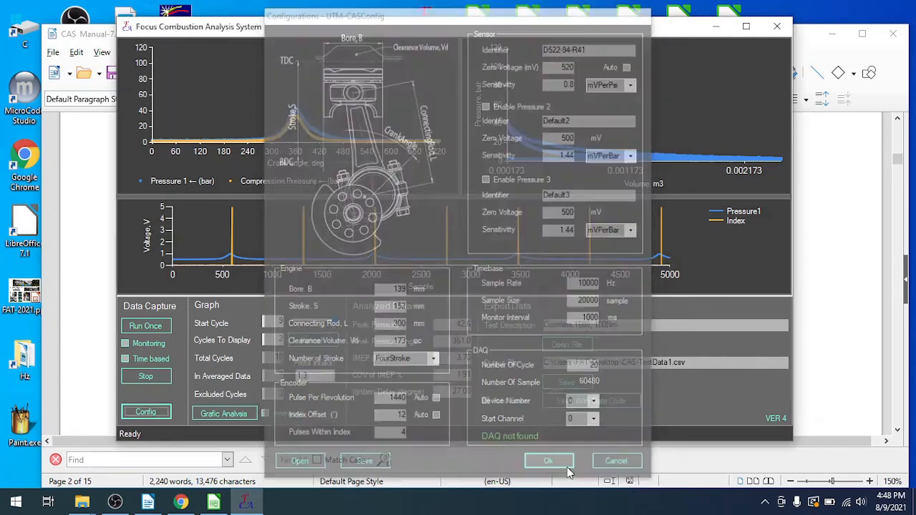
click(334, 341)
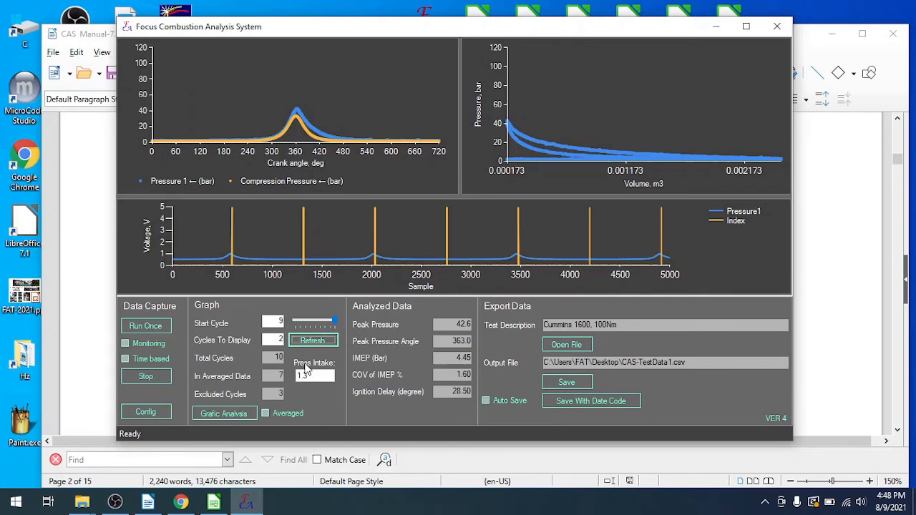
Set the intake pressure to 1.02 and refresh the graphs.
drag(309, 375, 278, 374)
text(1)
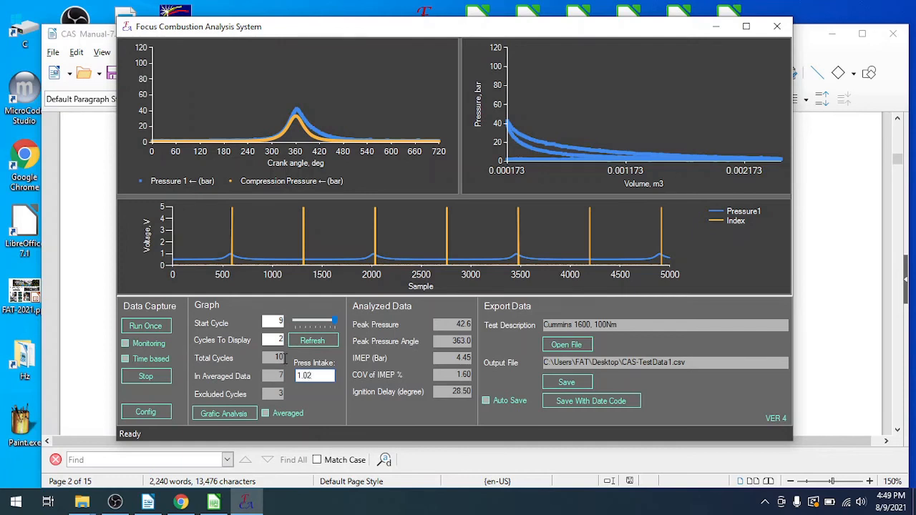
click(309, 341)
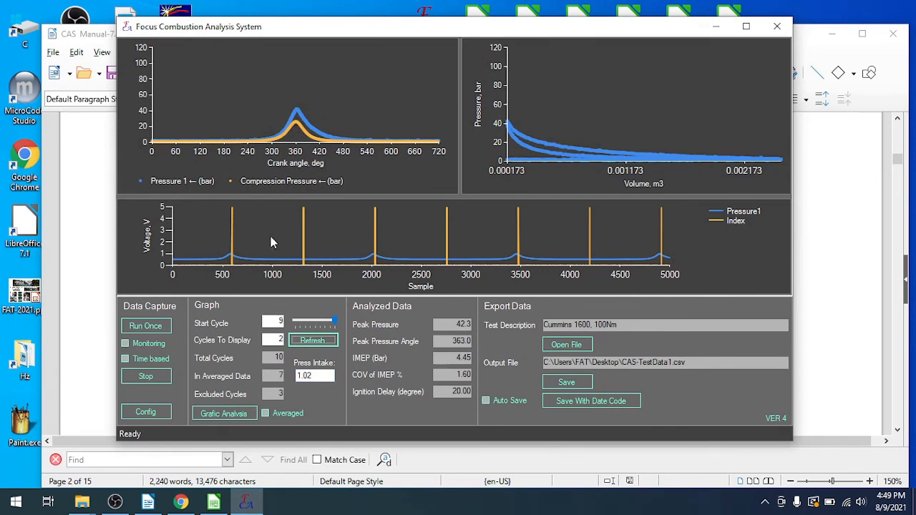
Set the encoder's index offset to 18 degrees in the configuration and refresh the graphs.
click(164, 413)
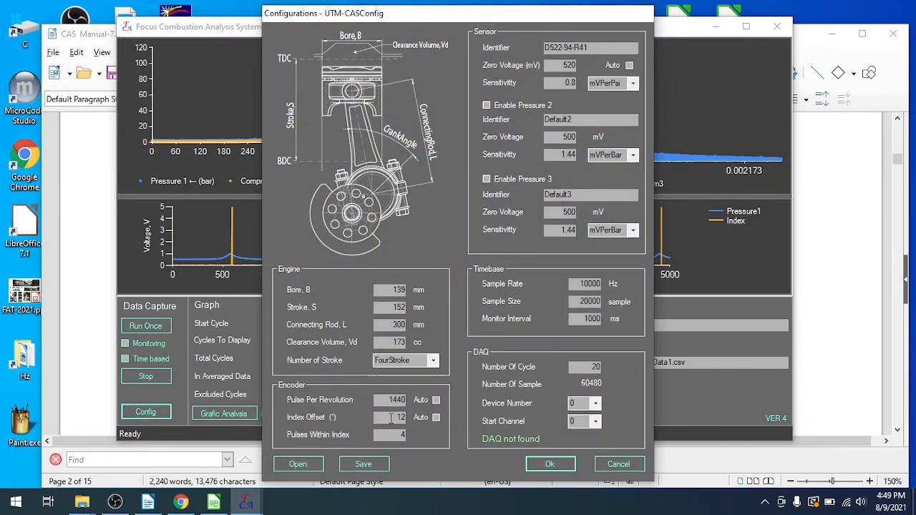
double_click(390, 418)
text(1)
click(550, 464)
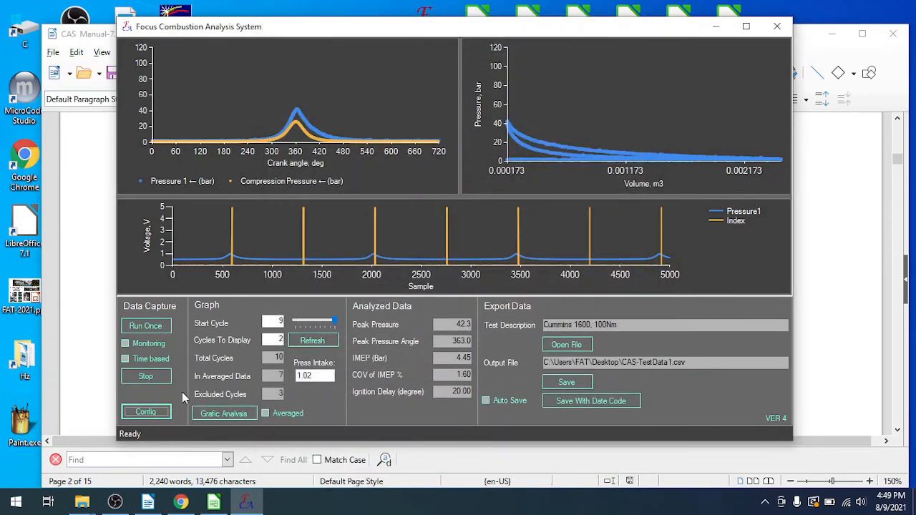
click(314, 341)
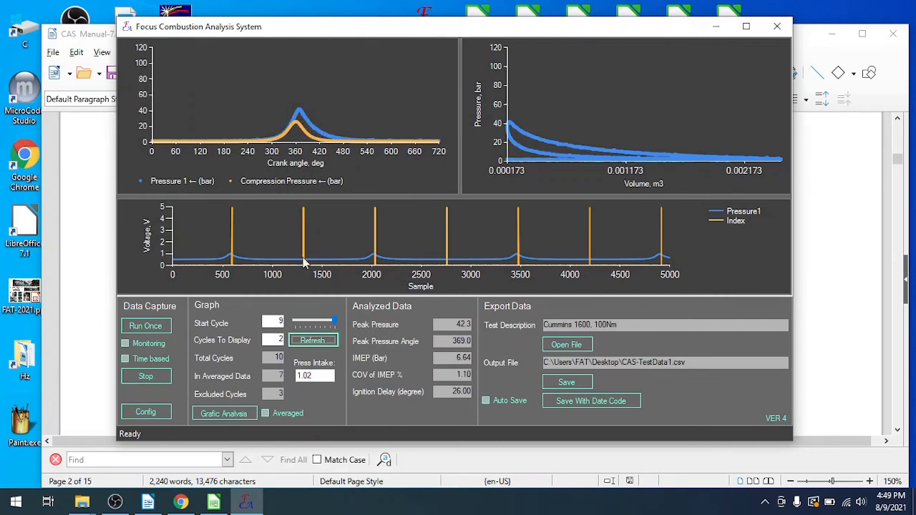
click(316, 376)
drag(315, 376, 293, 376)
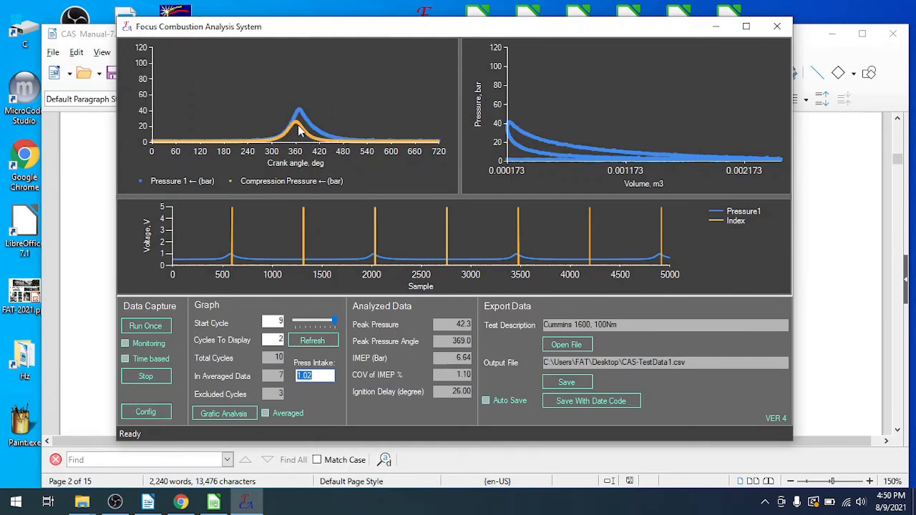
Set the Polytrophic Index to 1.4 in the graphic analysis settings and apply it to the compression pressure curve.
click(208, 414)
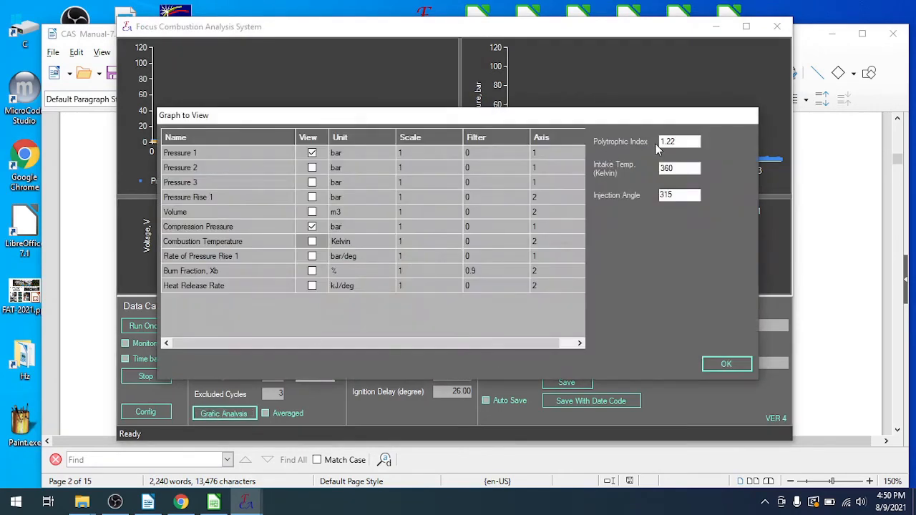
double_click(667, 141)
key(BackSpace)
text(1.4)
click(727, 365)
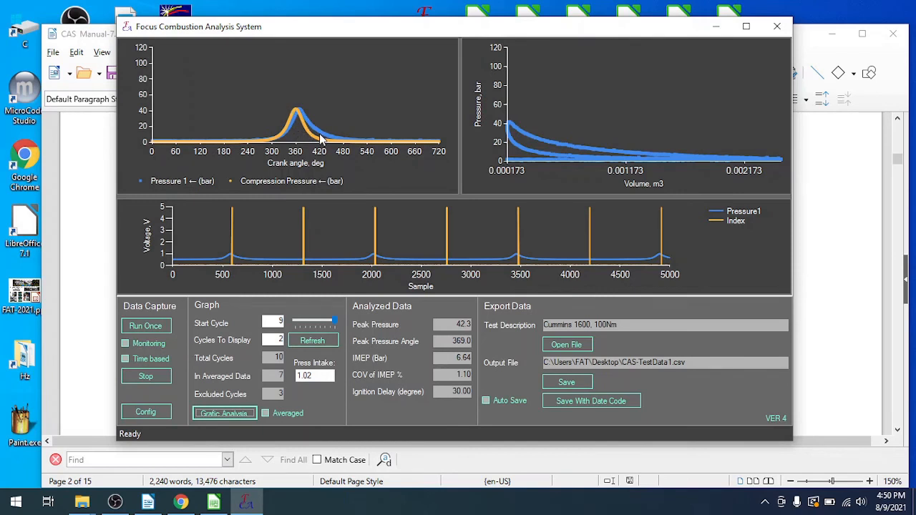
Set the Polytrophic Index to 1.3 in the graphic analysis settings and apply it.
mouse_move(311, 138)
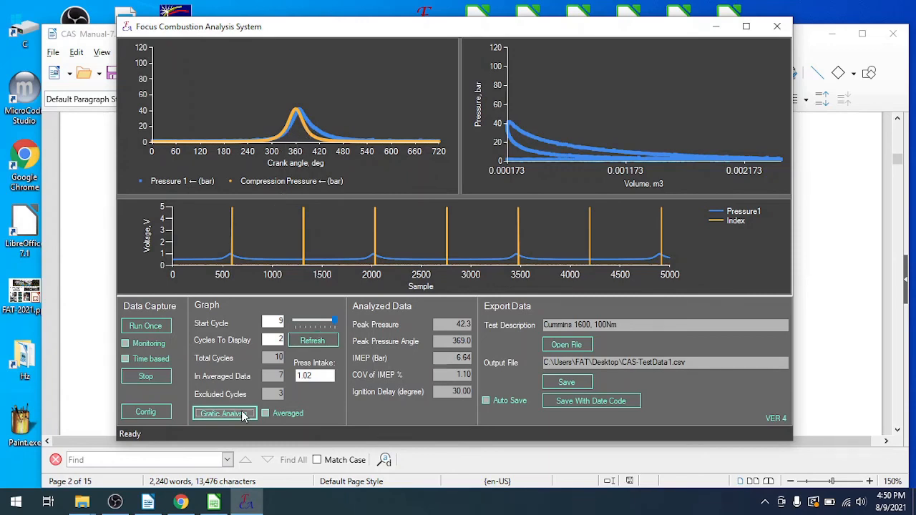
click(208, 415)
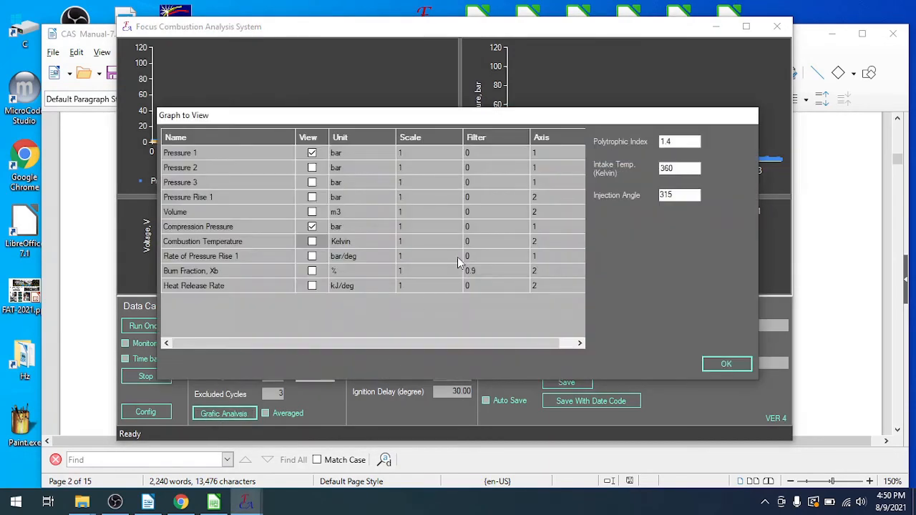
drag(694, 142, 624, 136)
key(BackSpace)
text(1.)
click(726, 364)
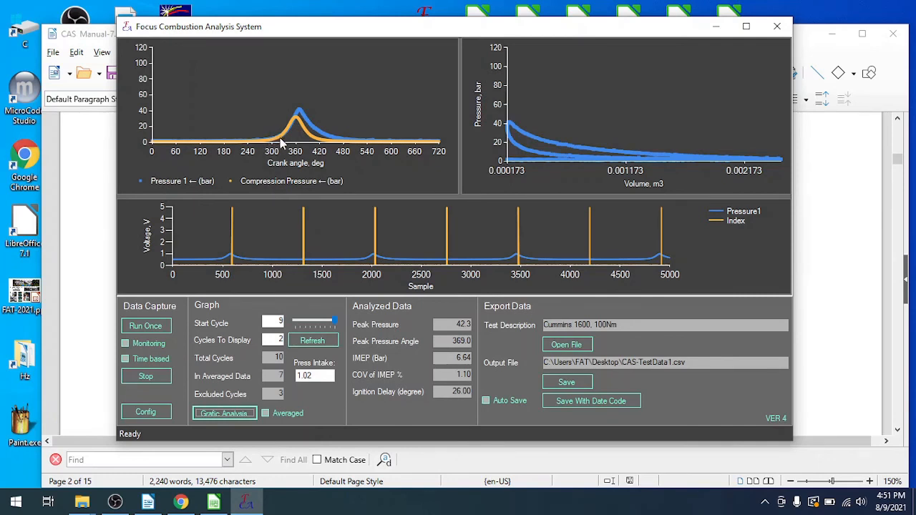
Set the Polytrophic Index to 1.25 in the graphic analysis settings and apply it.
click(146, 413)
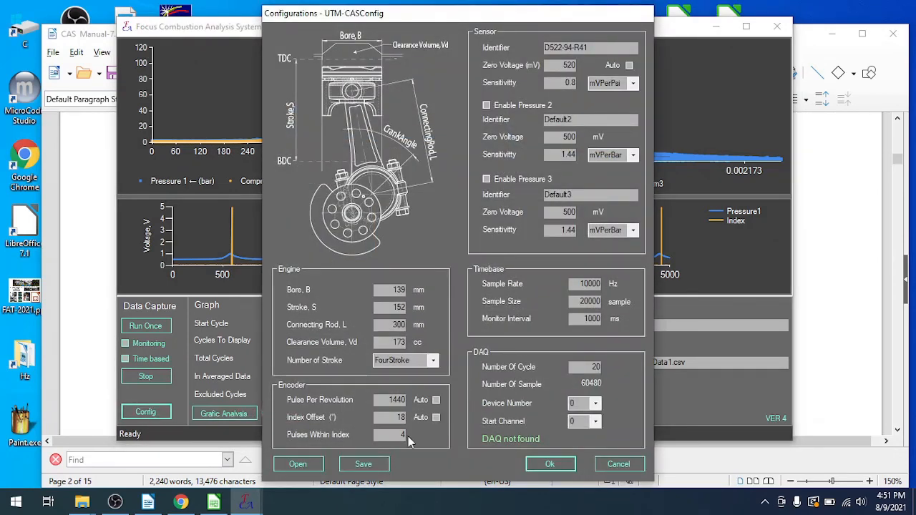
click(613, 464)
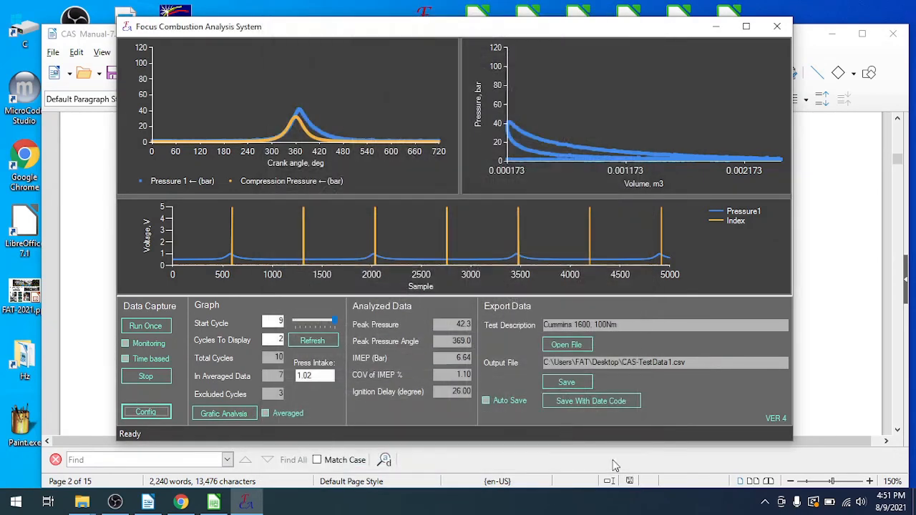
click(252, 414)
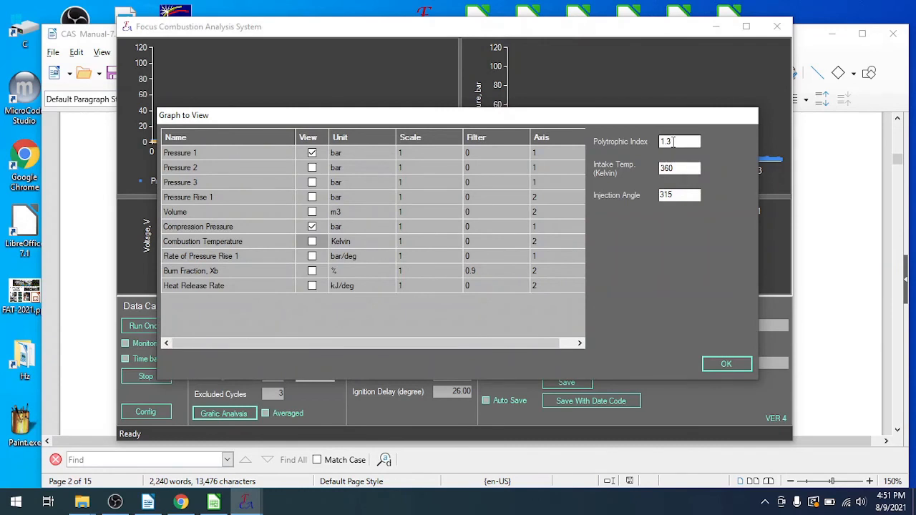
right_click(673, 142)
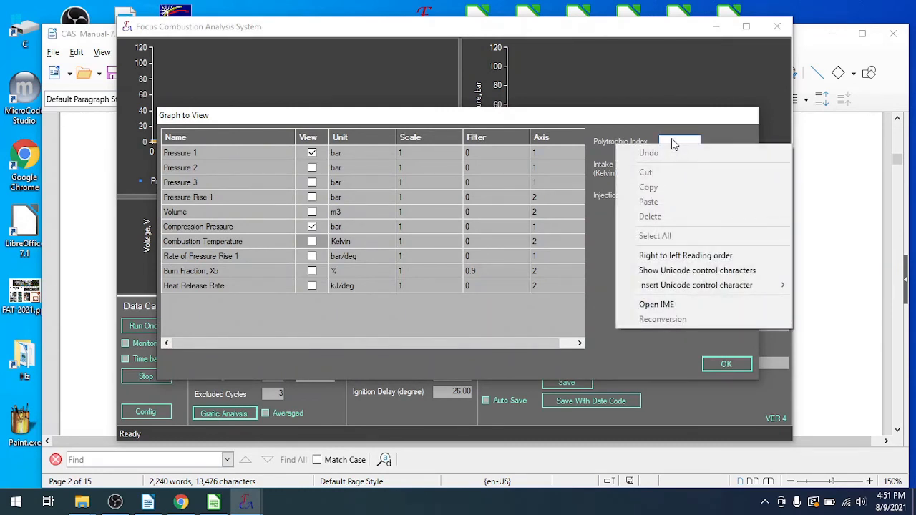
click(672, 141)
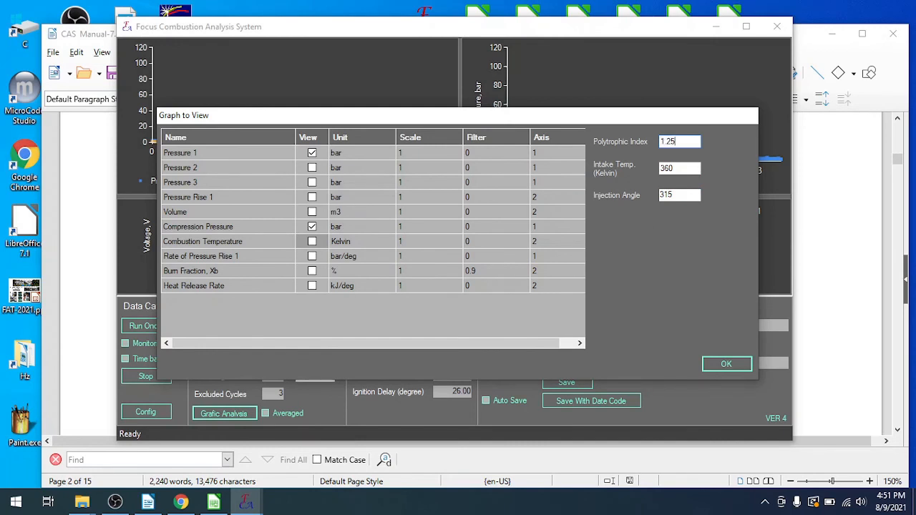
click(722, 364)
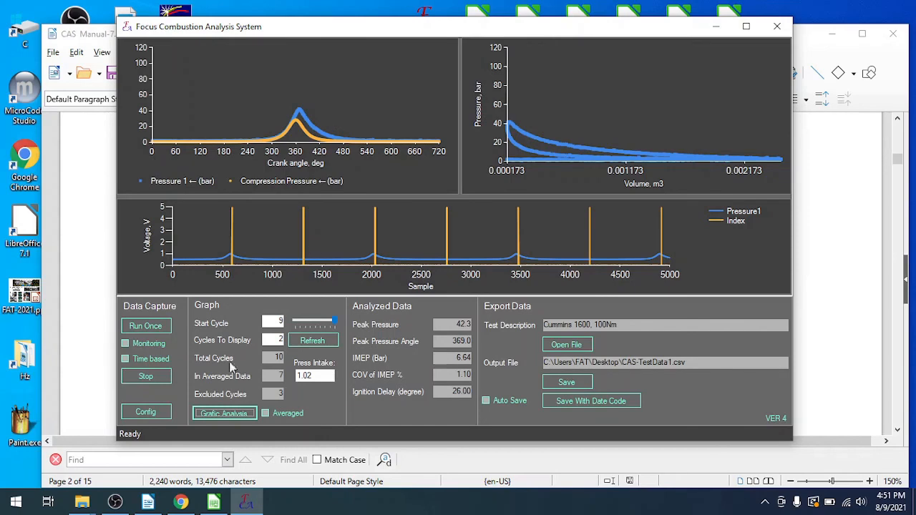
Add the Burn Fraction, Xb curve to the graphs to view and apply it to the crank-angle plot.
click(215, 416)
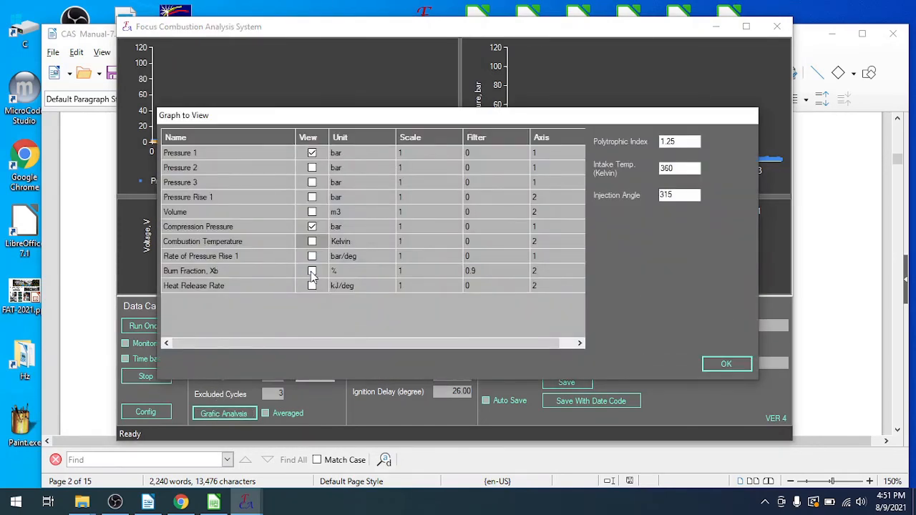
click(311, 270)
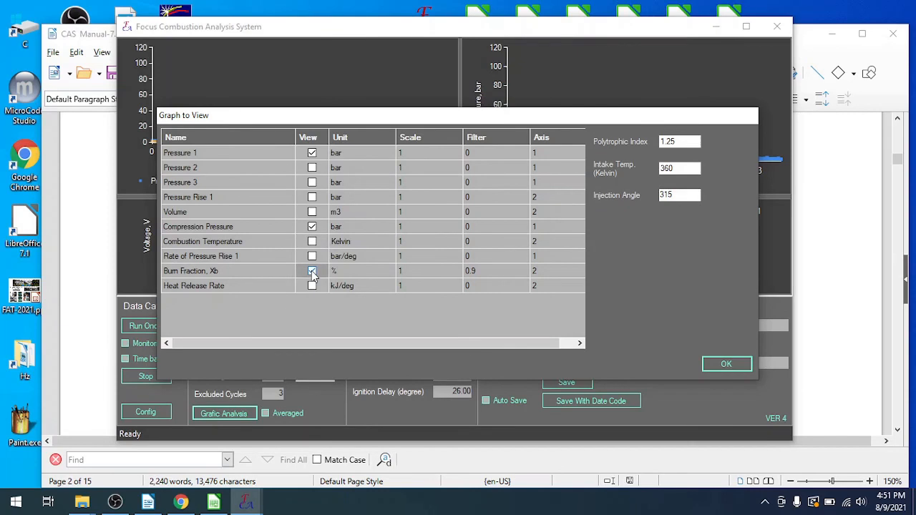
click(725, 364)
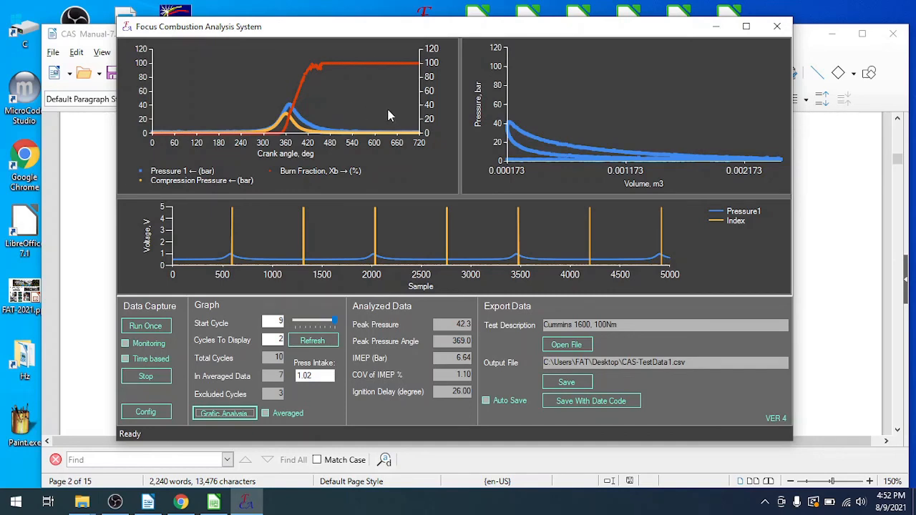
Try automatic detection for the encoder's Pulse Per Revolution and Index Offset in the configuration, and discard the changes.
click(129, 417)
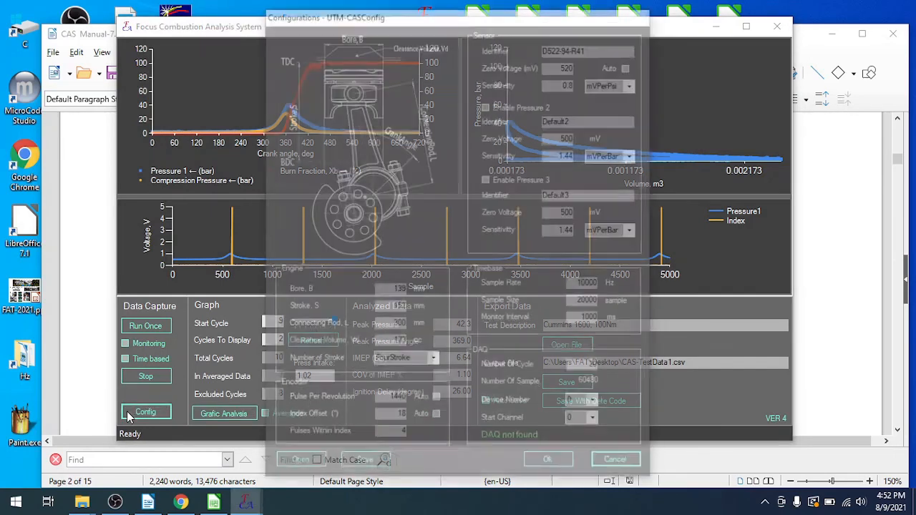
click(435, 400)
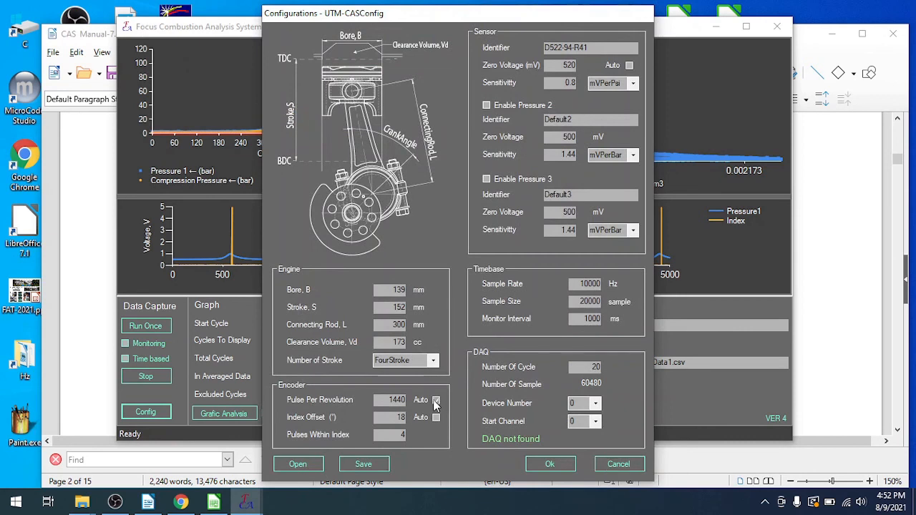
click(436, 417)
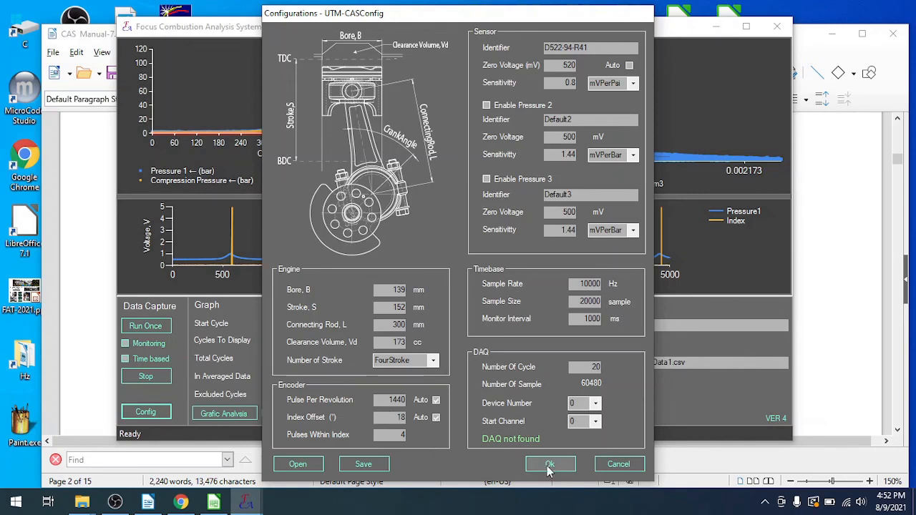
click(610, 464)
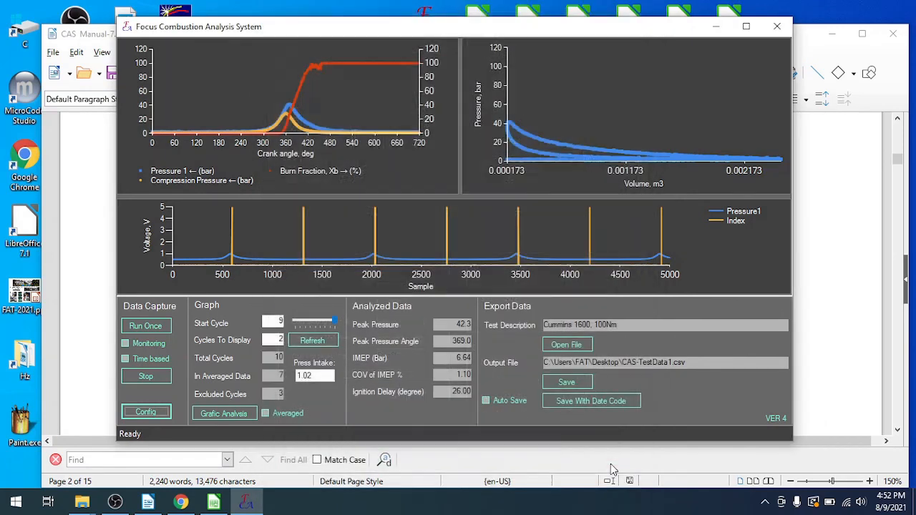
Switch to LibreOffice Writer to view the terminal photo in CAS Manual-7.doc, and return to Focus Combustion Analysis System.
click(814, 216)
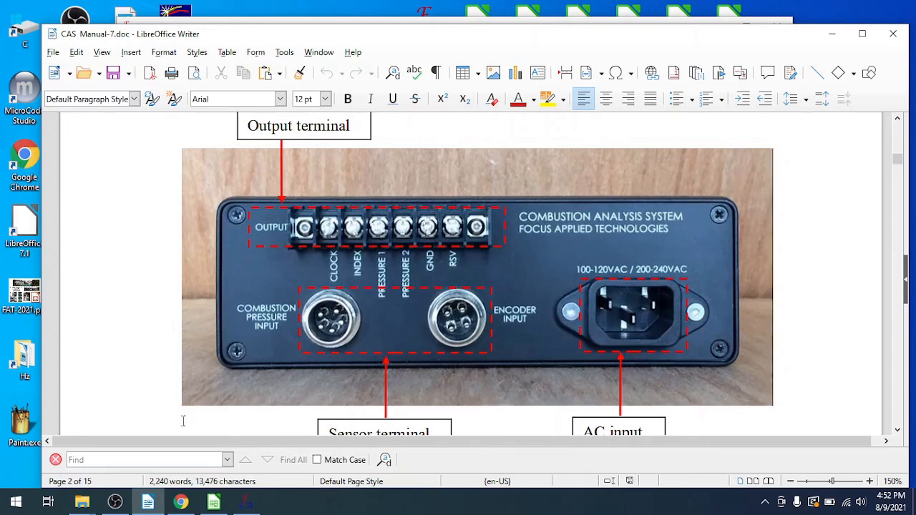
click(246, 500)
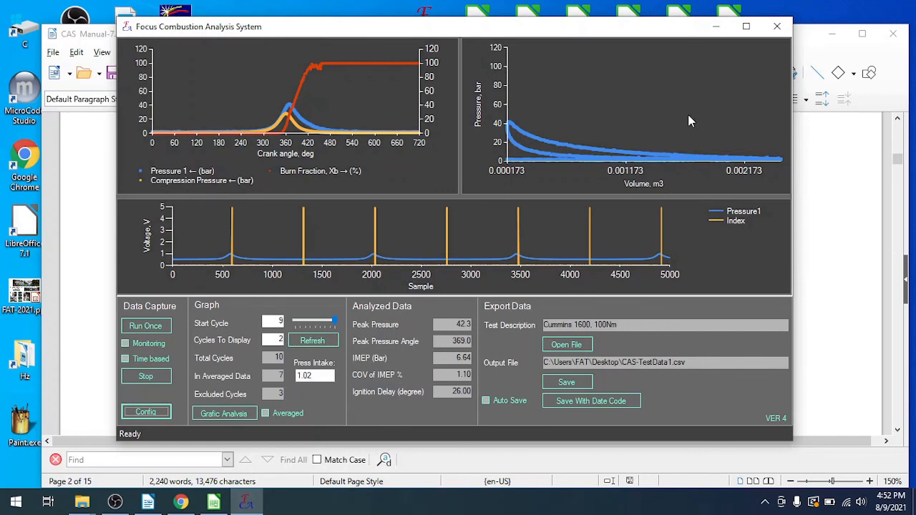
click(114, 501)
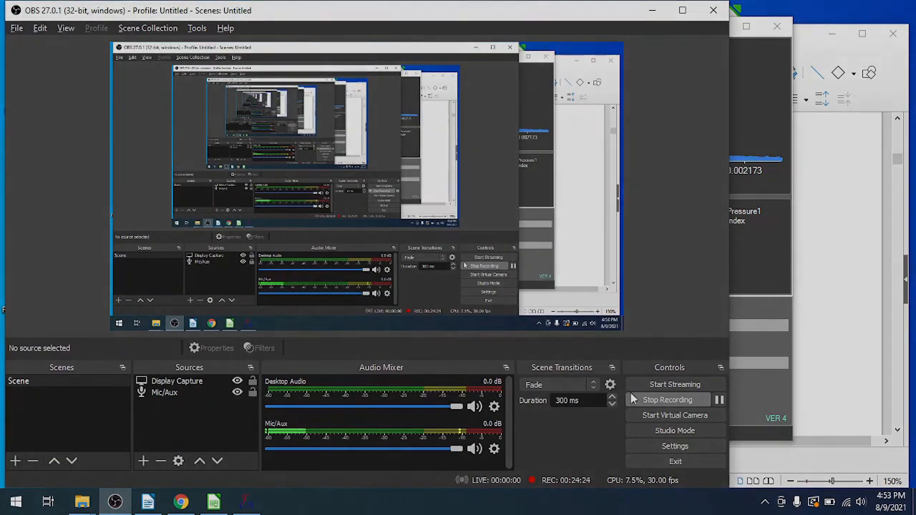